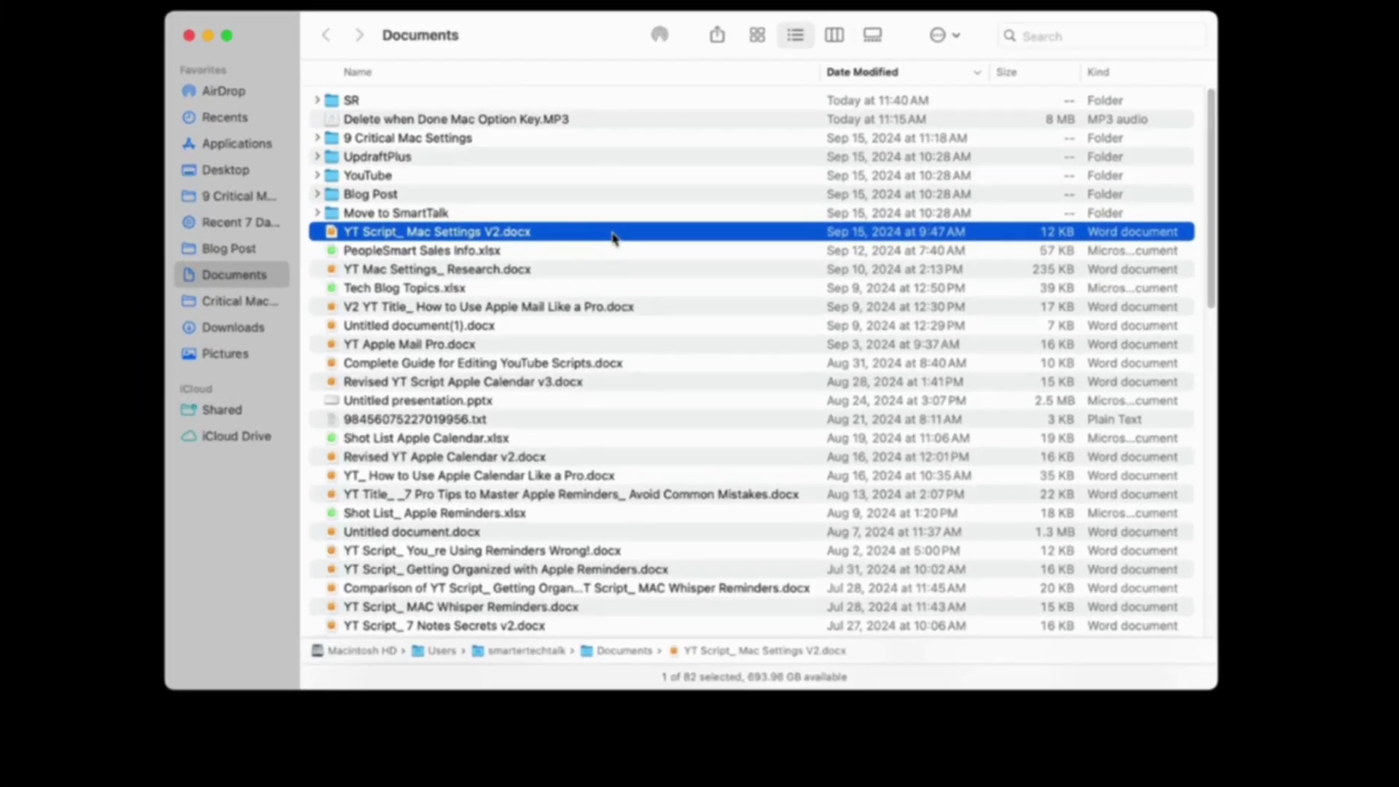
- Show Get Info windows for the Mac Settings V2 script and PeopleSmart Sales Info.xlsx
right_click(612, 237)
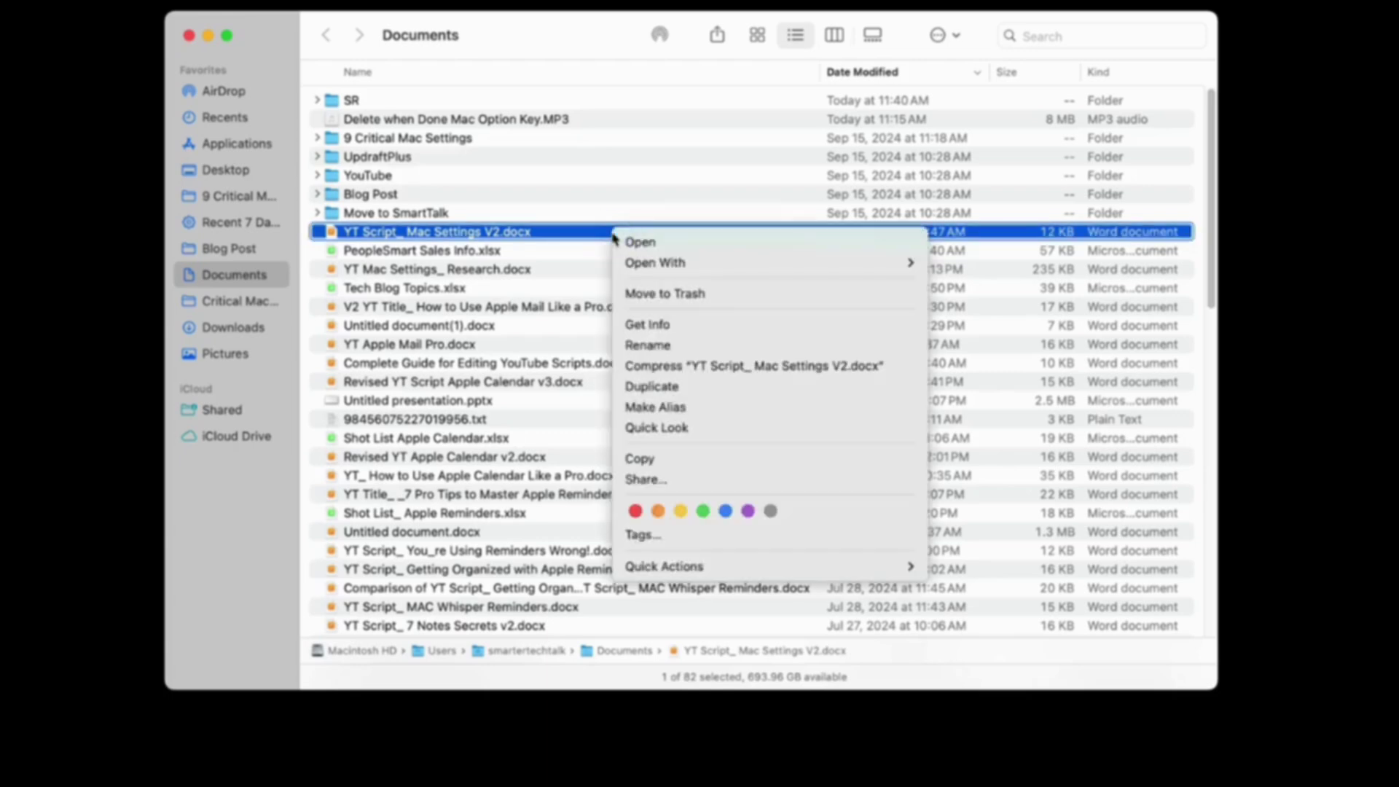
left_click(676, 332)
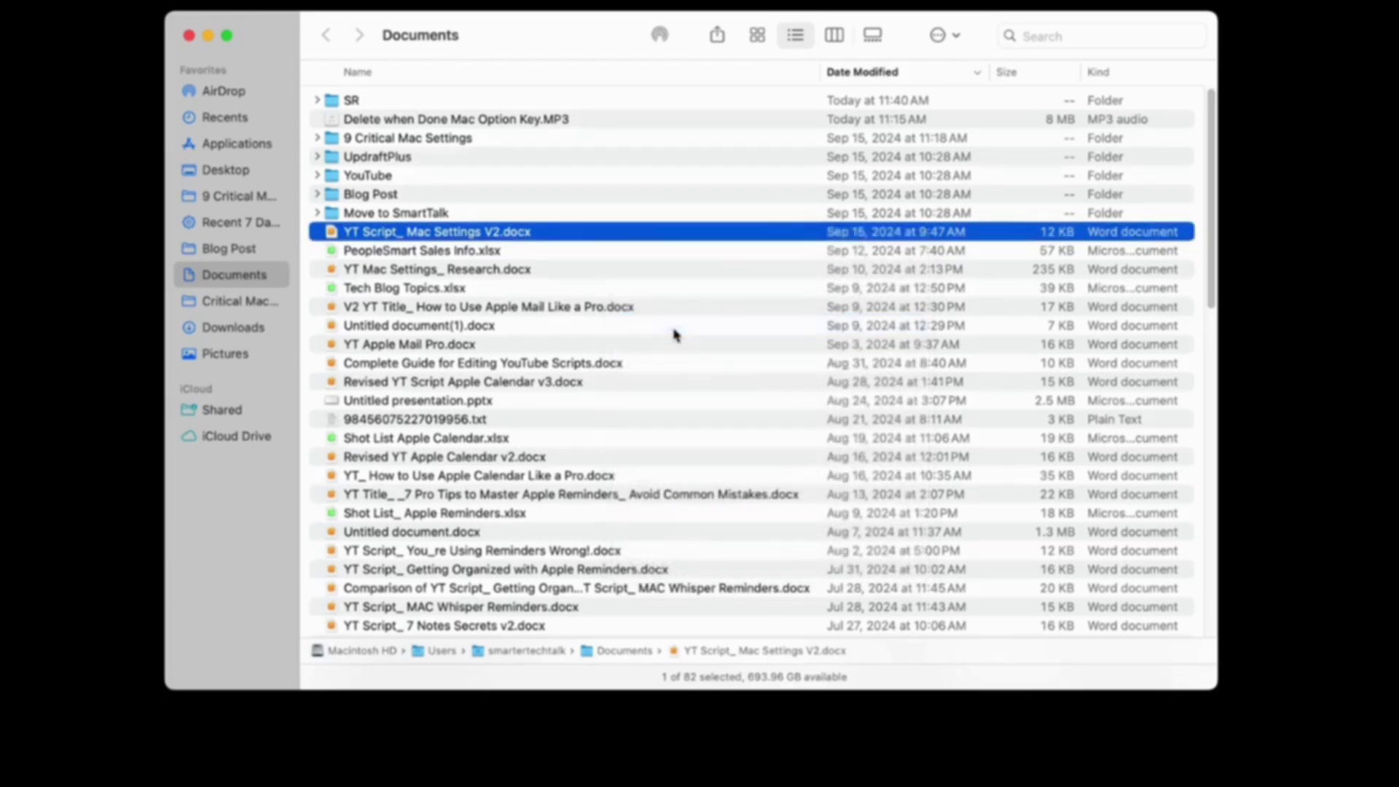
left_click(627, 251)
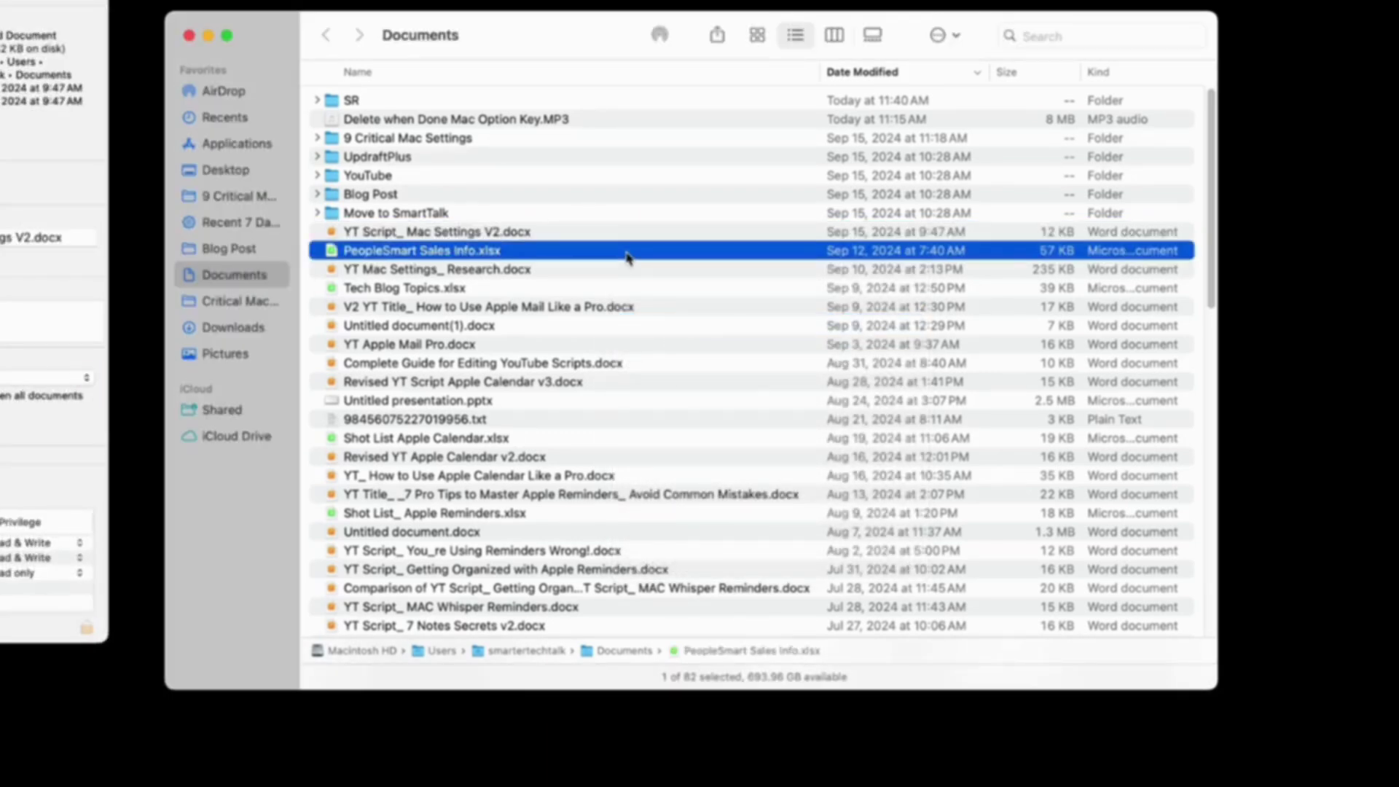
key("super+i")
- Open separate info windows for the files from the Mac Settings research document through Revised YT Script Apple Calendar v3
left_click(627, 269)
left_click(627, 382, "shift")
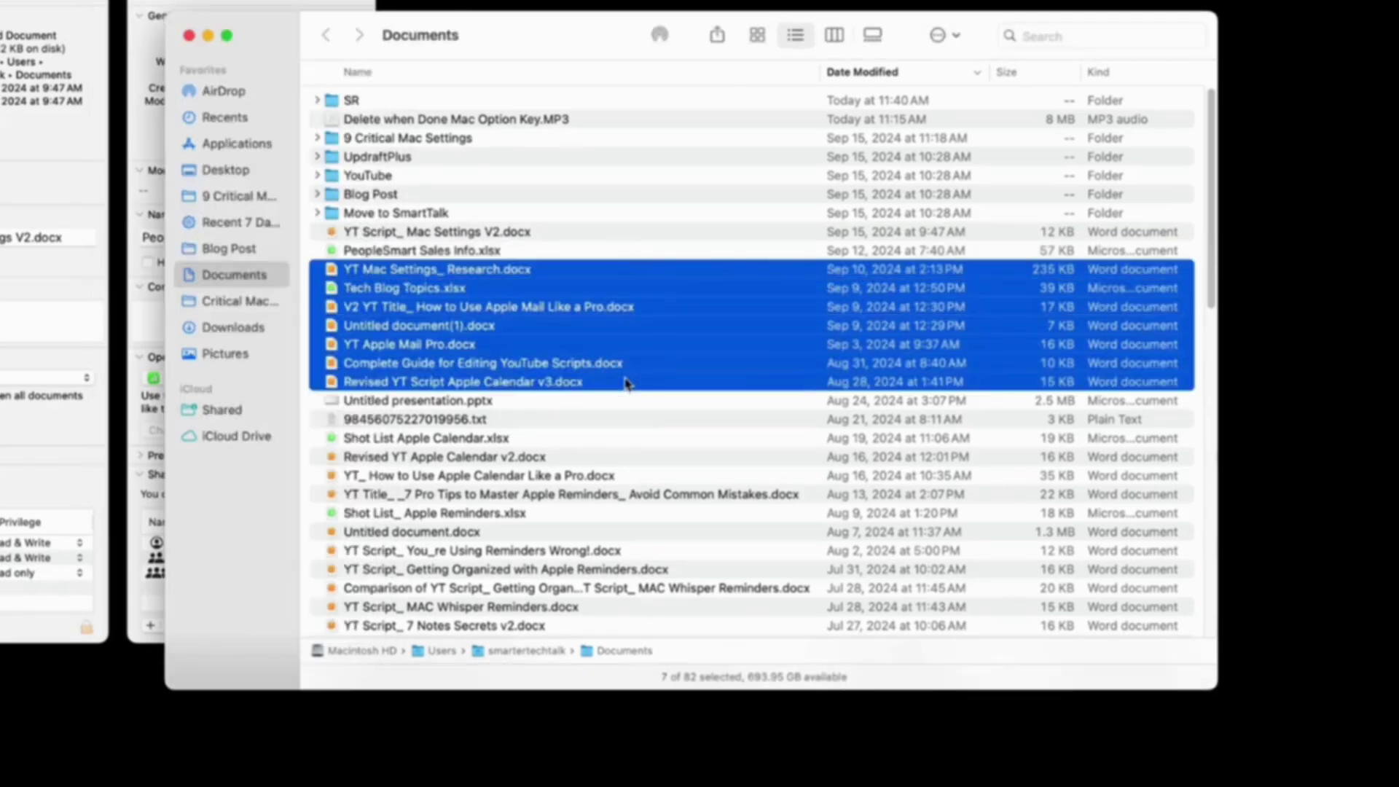
key("super+i")
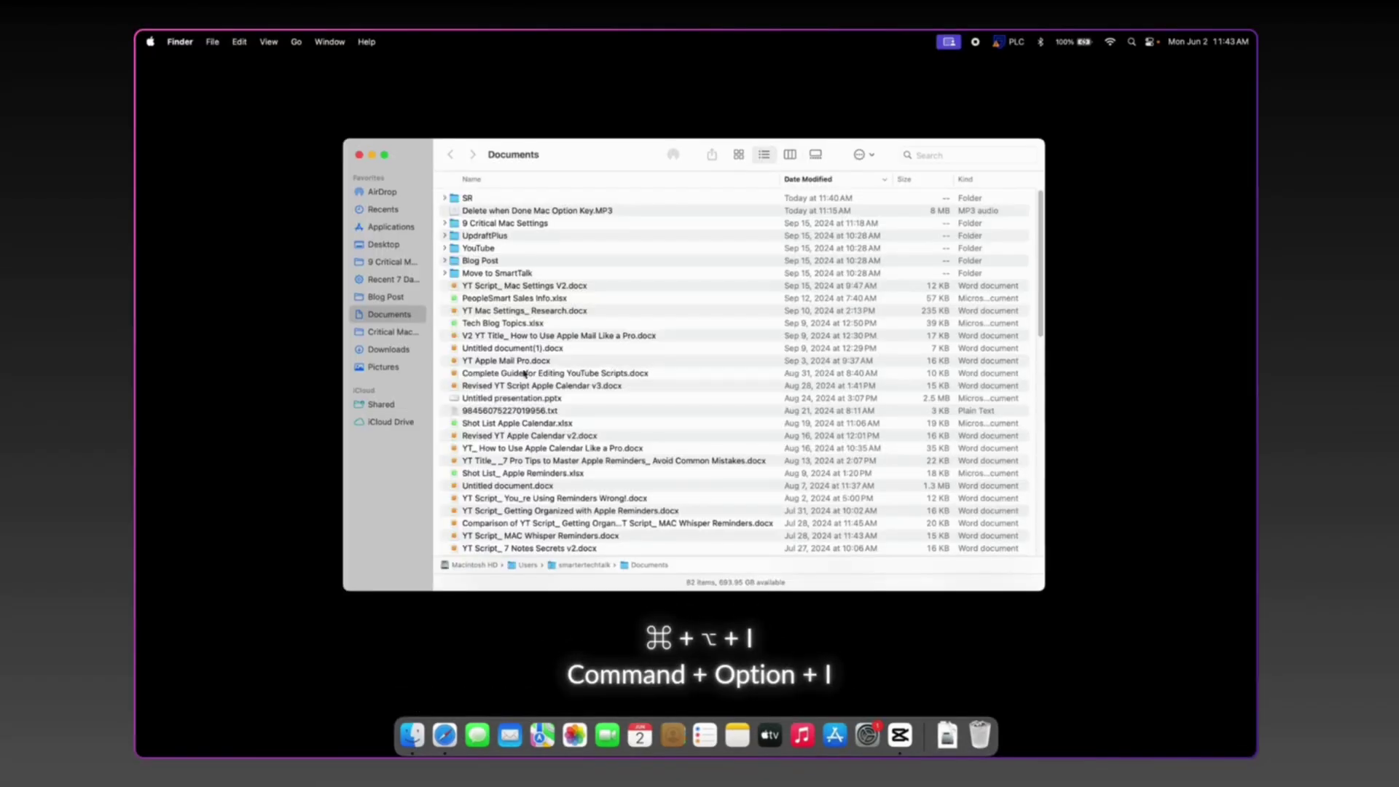
- Open a live Inspector (Cmd+Option+I) on the Apple Mail Like a Pro script, then switch to Tech Blog Topics.xlsx
left_click(538, 337)
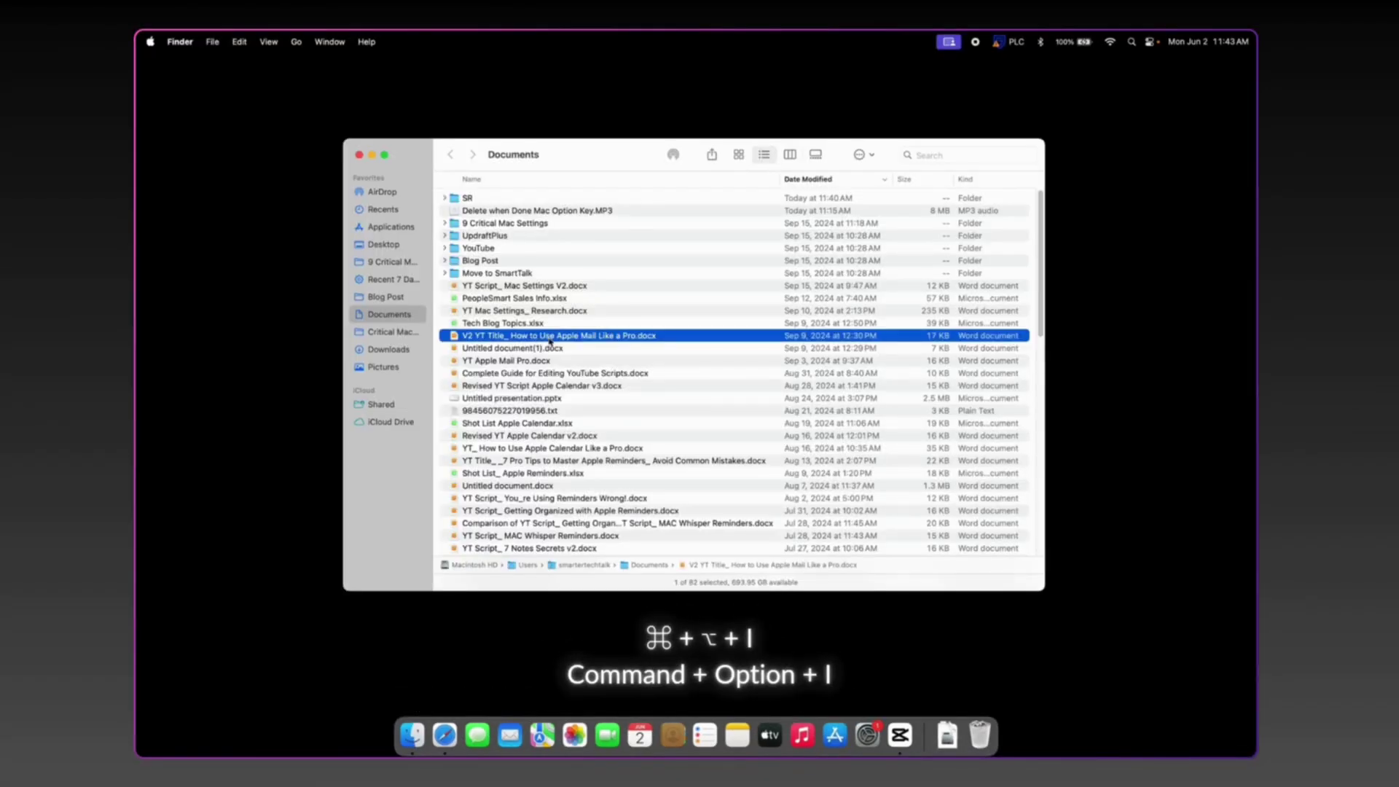
key("super+alt+i")
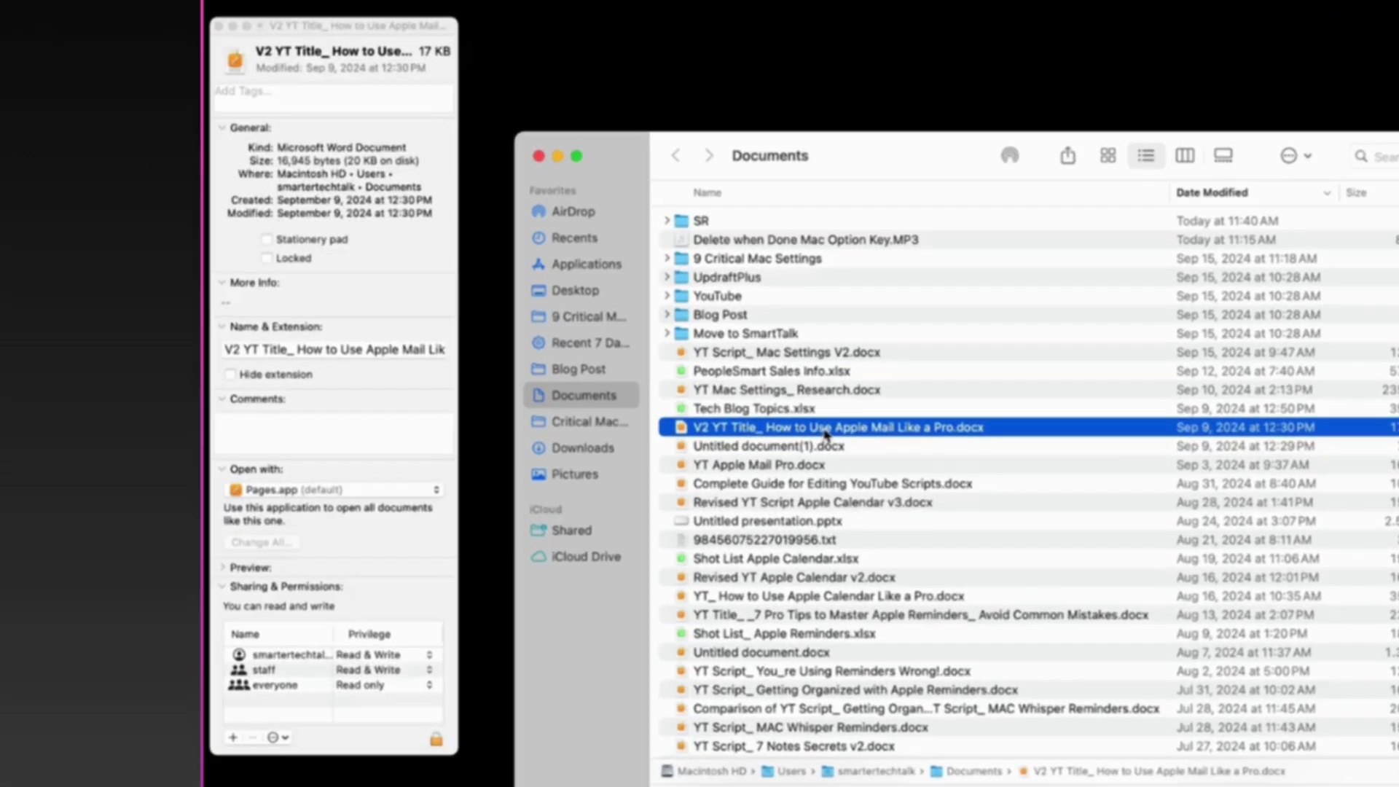
left_click(830, 410)
- Step down the file list to Revised YT Apple Calendar v2 and collapse the Inspector's Comments section
key("Down")
key("Down")
key("Down")
key("Down")
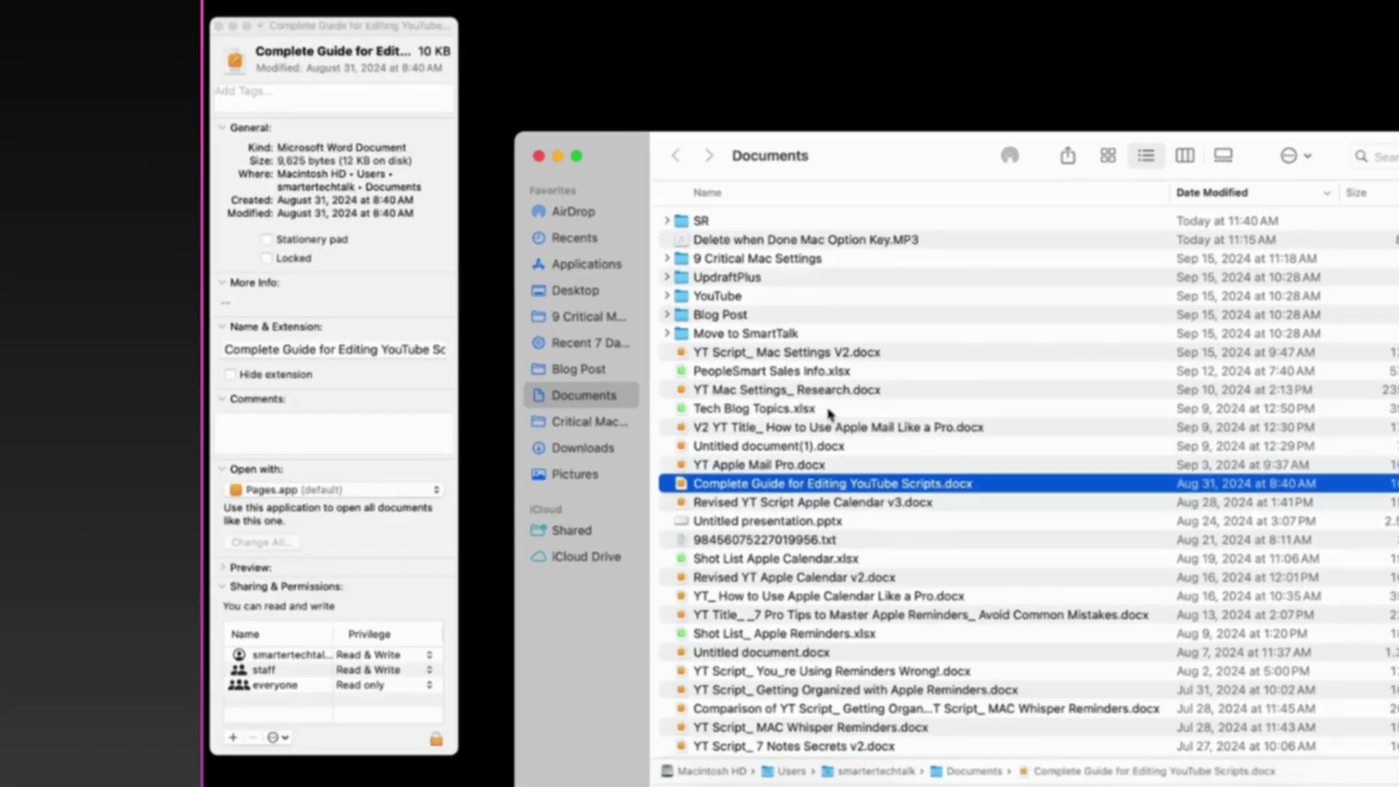
key("Down")
key("Down")
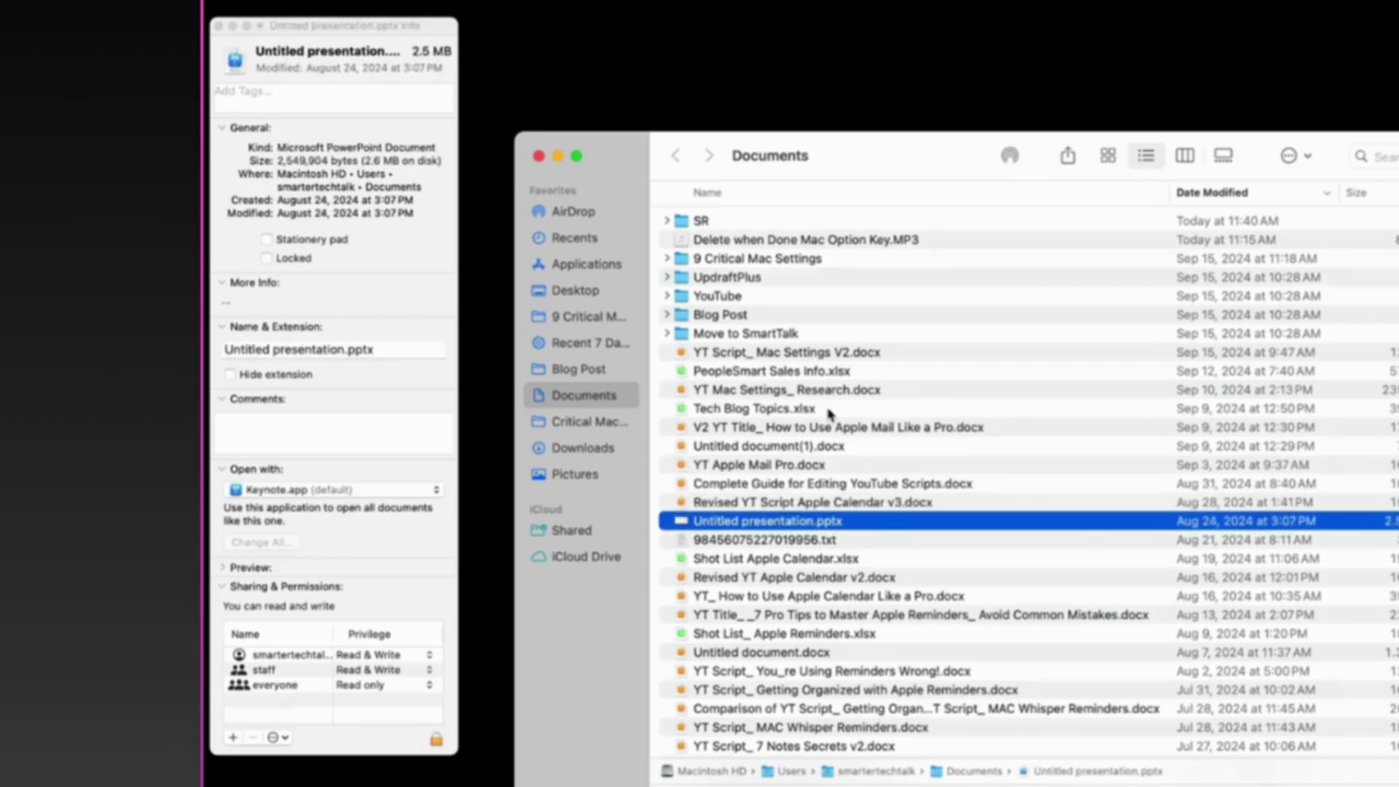
key("Down")
key("Down")
key("Down")
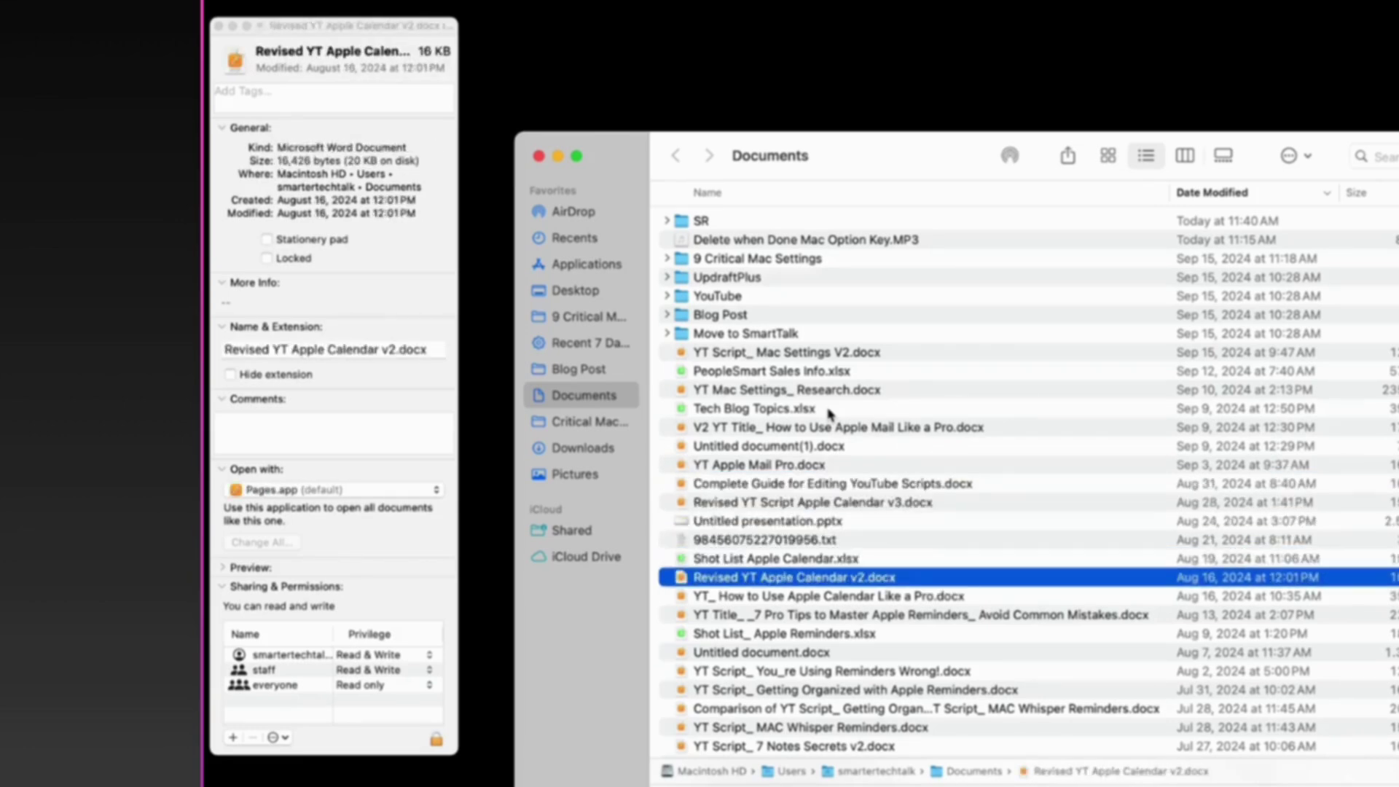
key("Down")
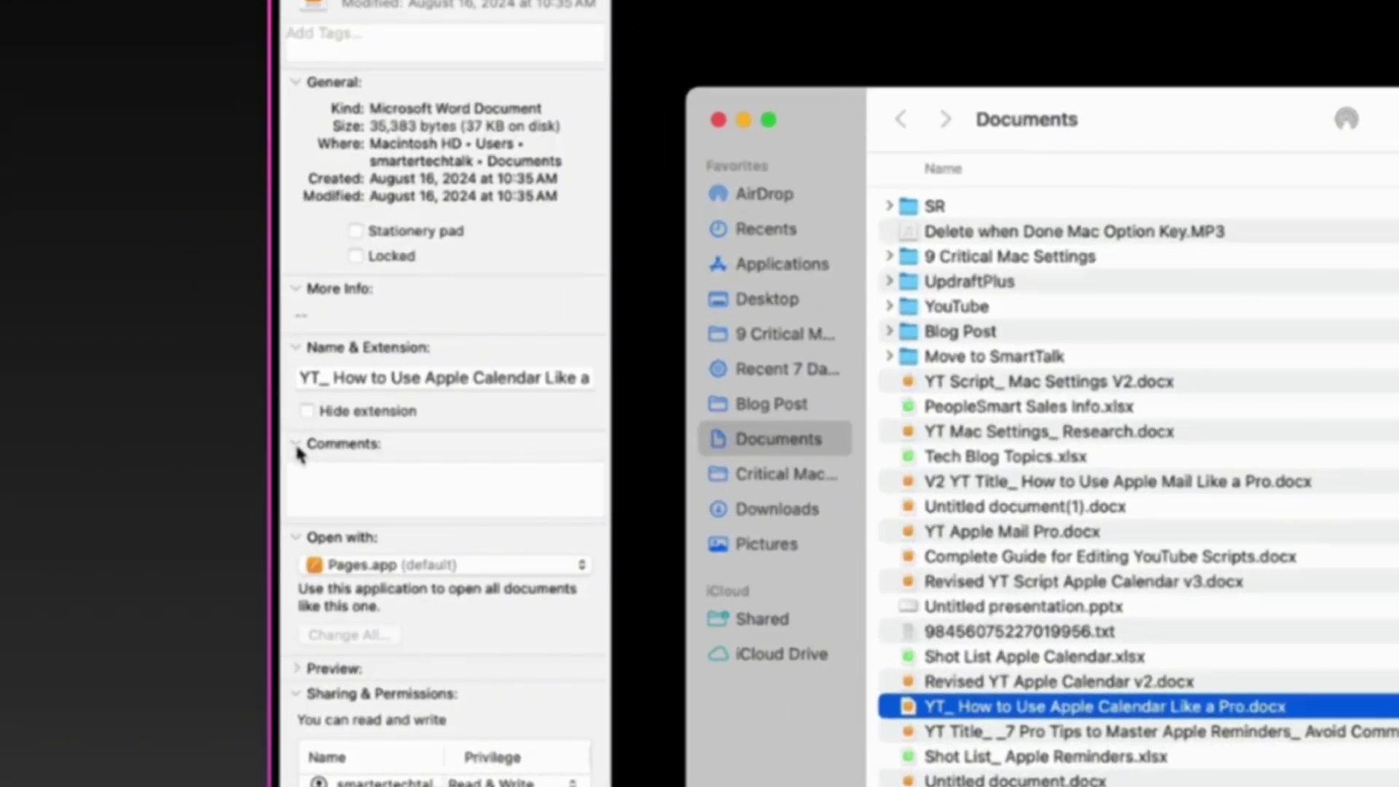
left_click(297, 445)
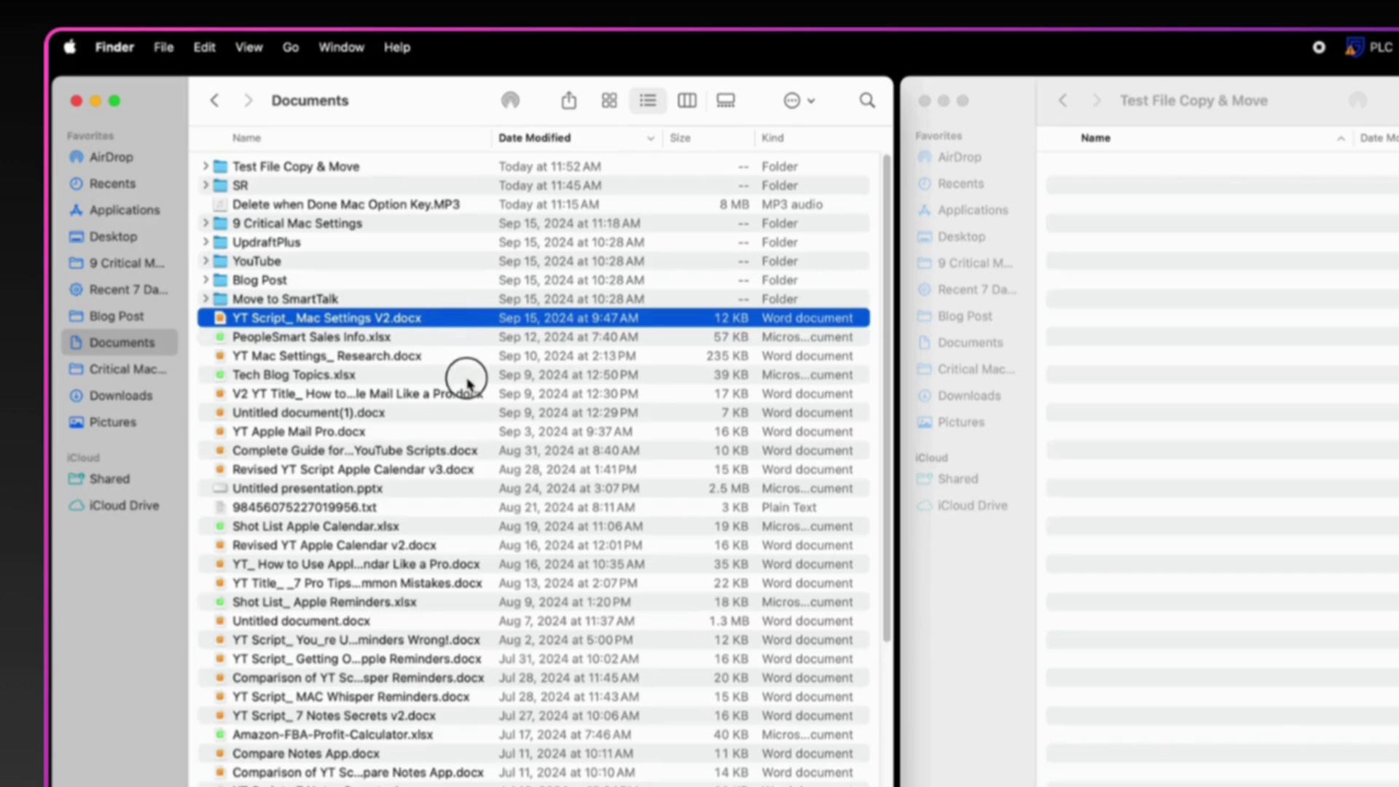
- Move the script into Test File Copy & Move, then Option-drag copies of the three selected files into it
left_click_drag(370, 317, 340, 168)
left_click(353, 319)
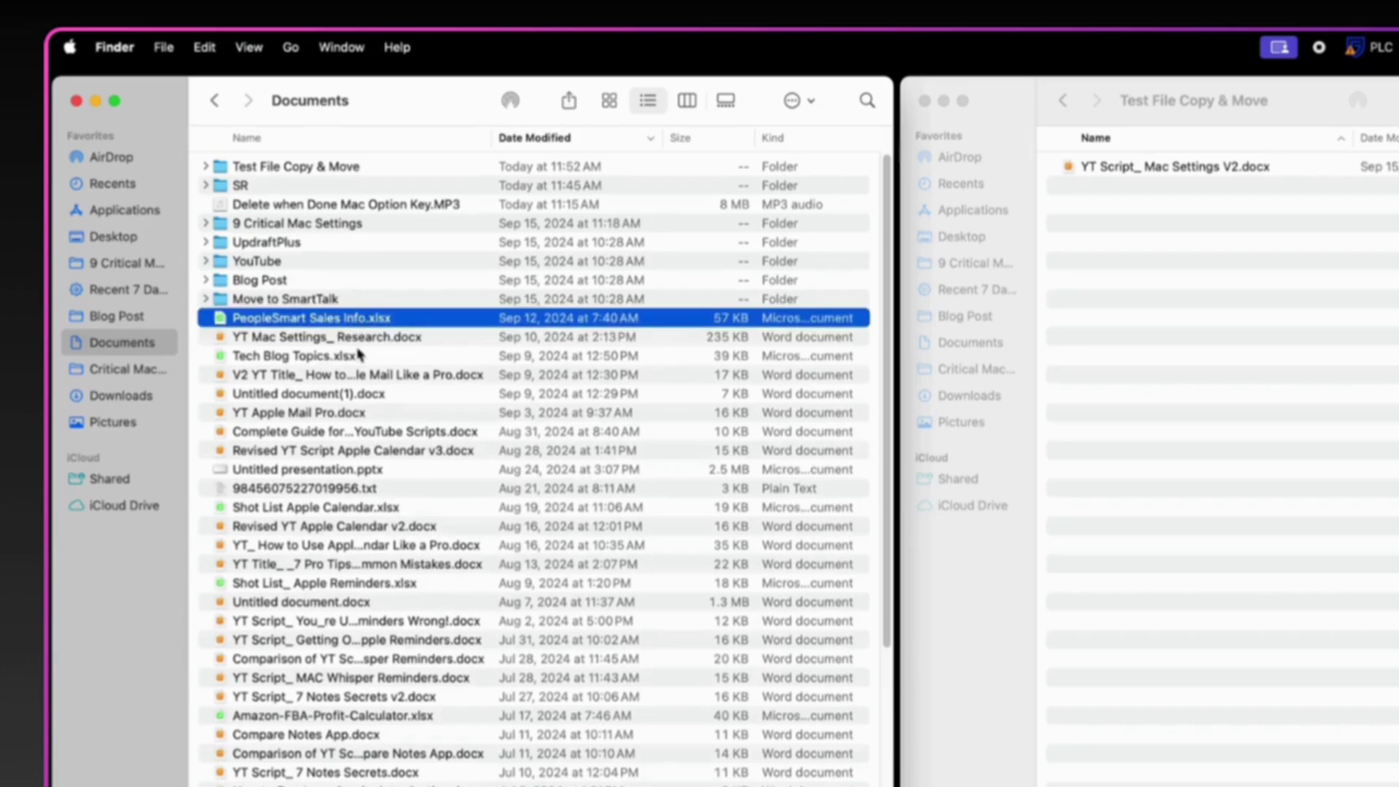
left_click(359, 355, "shift")
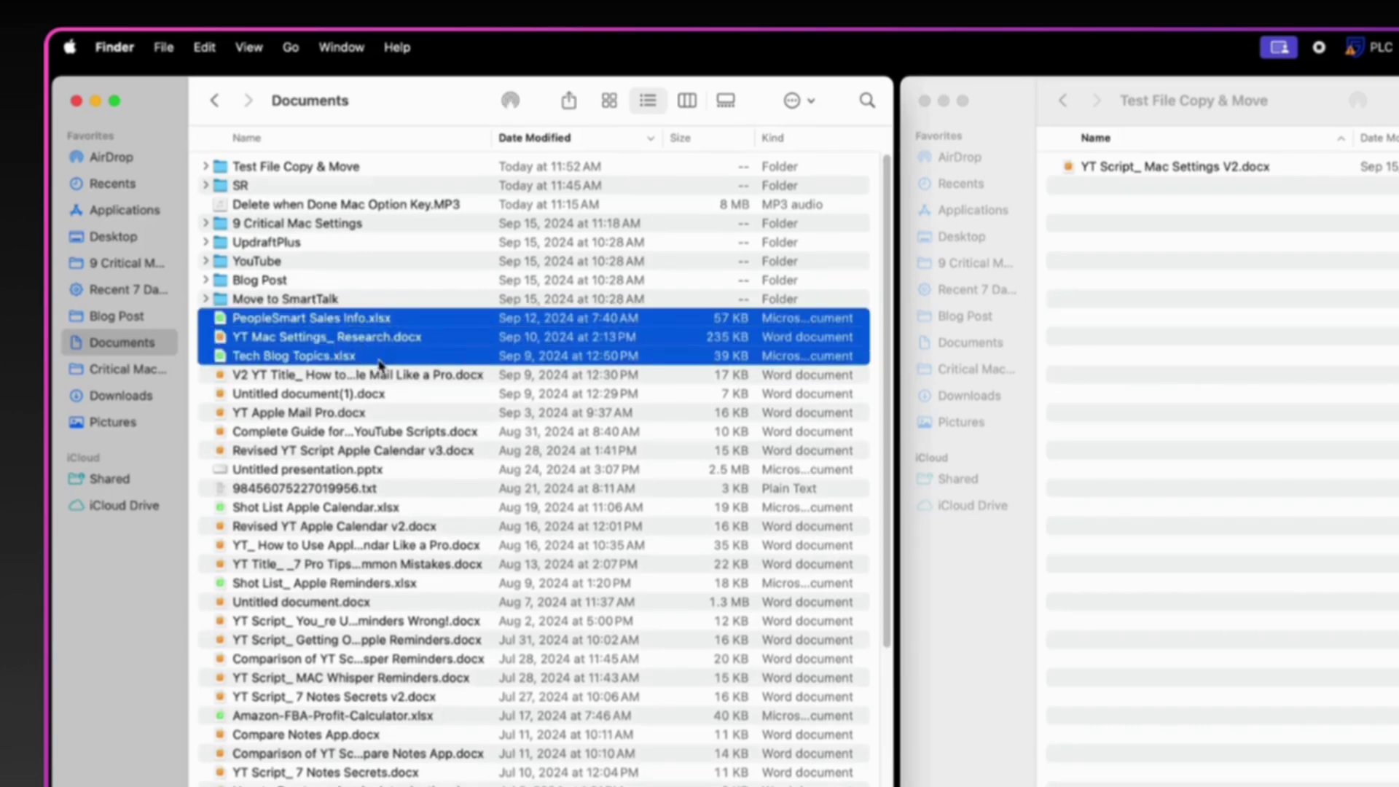
left_click_drag(379, 364, 388, 423)
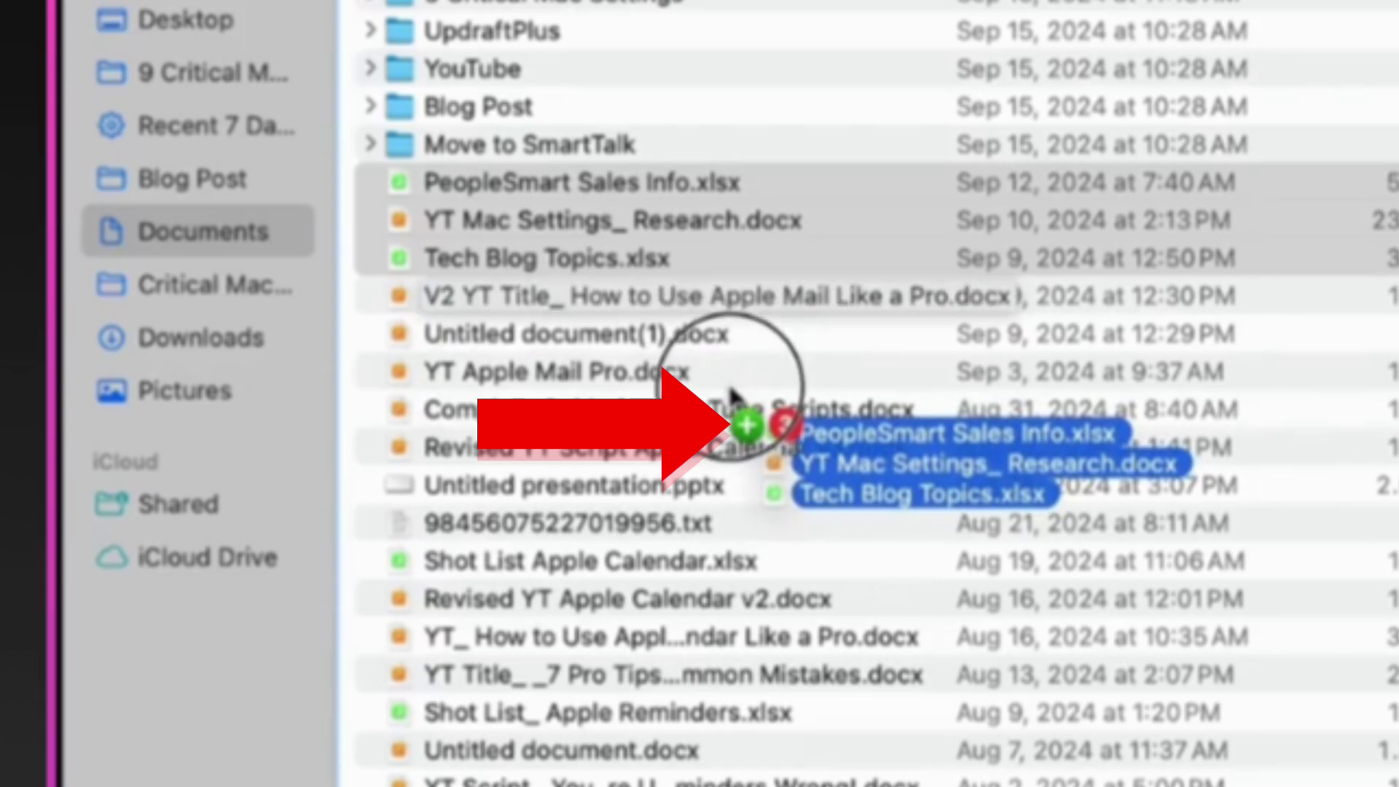
left_click_drag(732, 394, 605, 0)
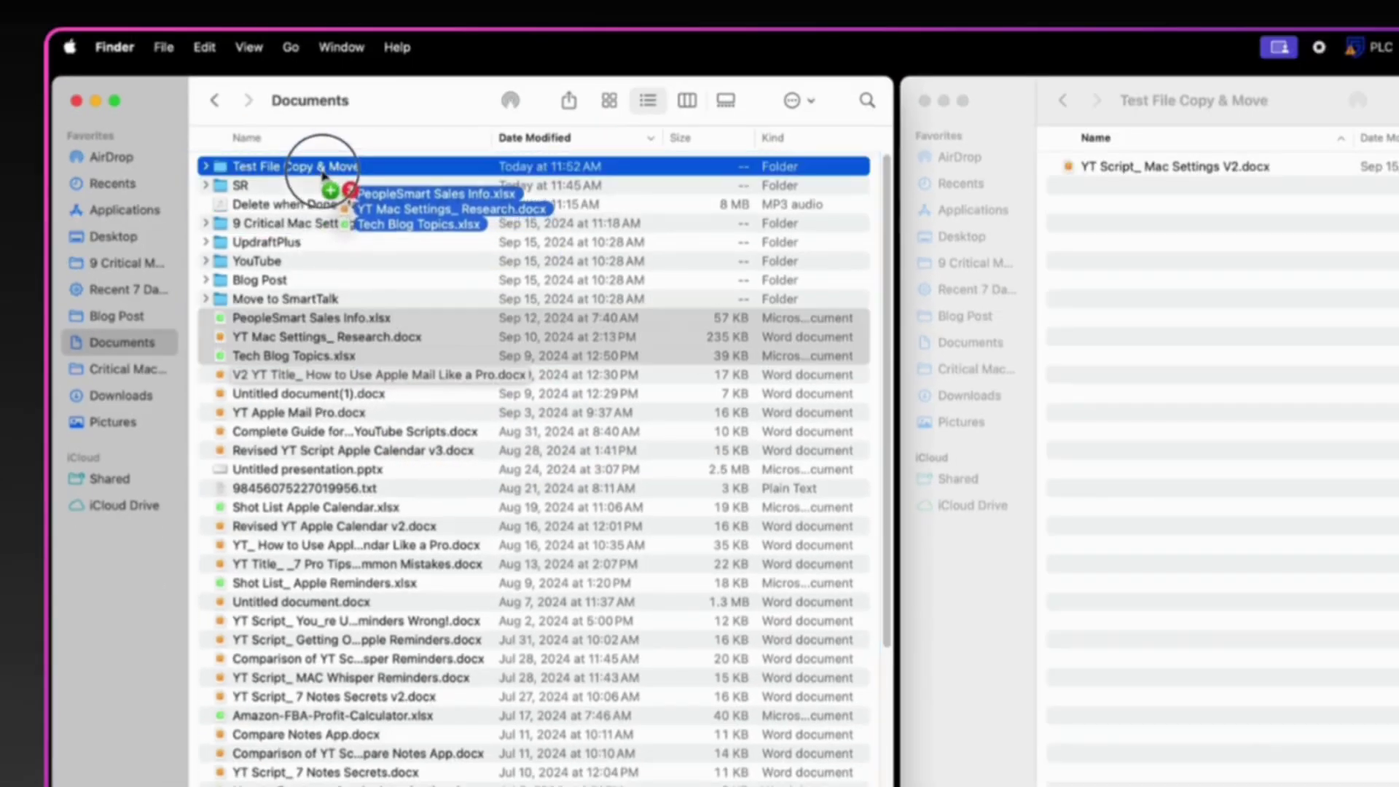
left_click_drag(323, 175, 323, 174)
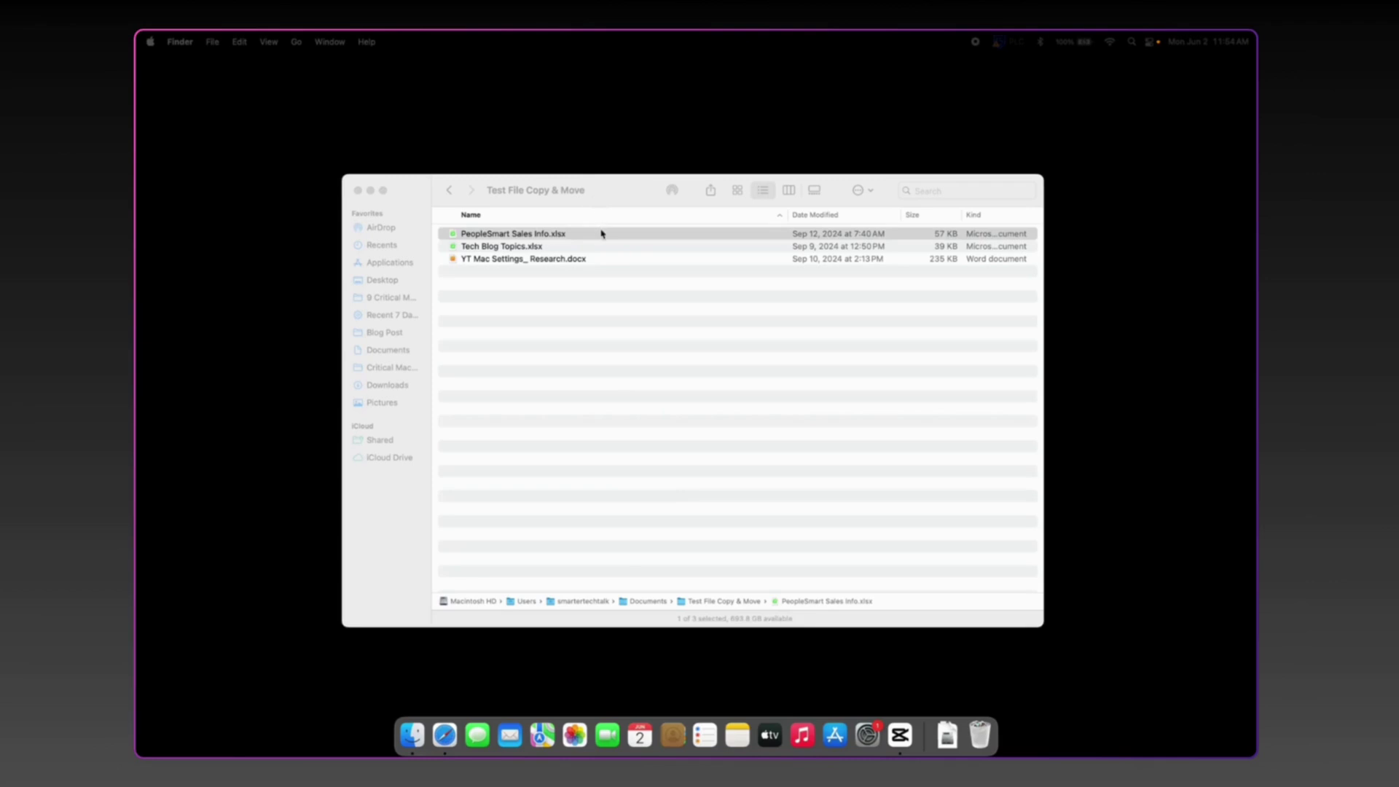
- Drag PeopleSmart Sales Info.xlsx from the test folder to the Trash in the Dock
left_click(603, 235)
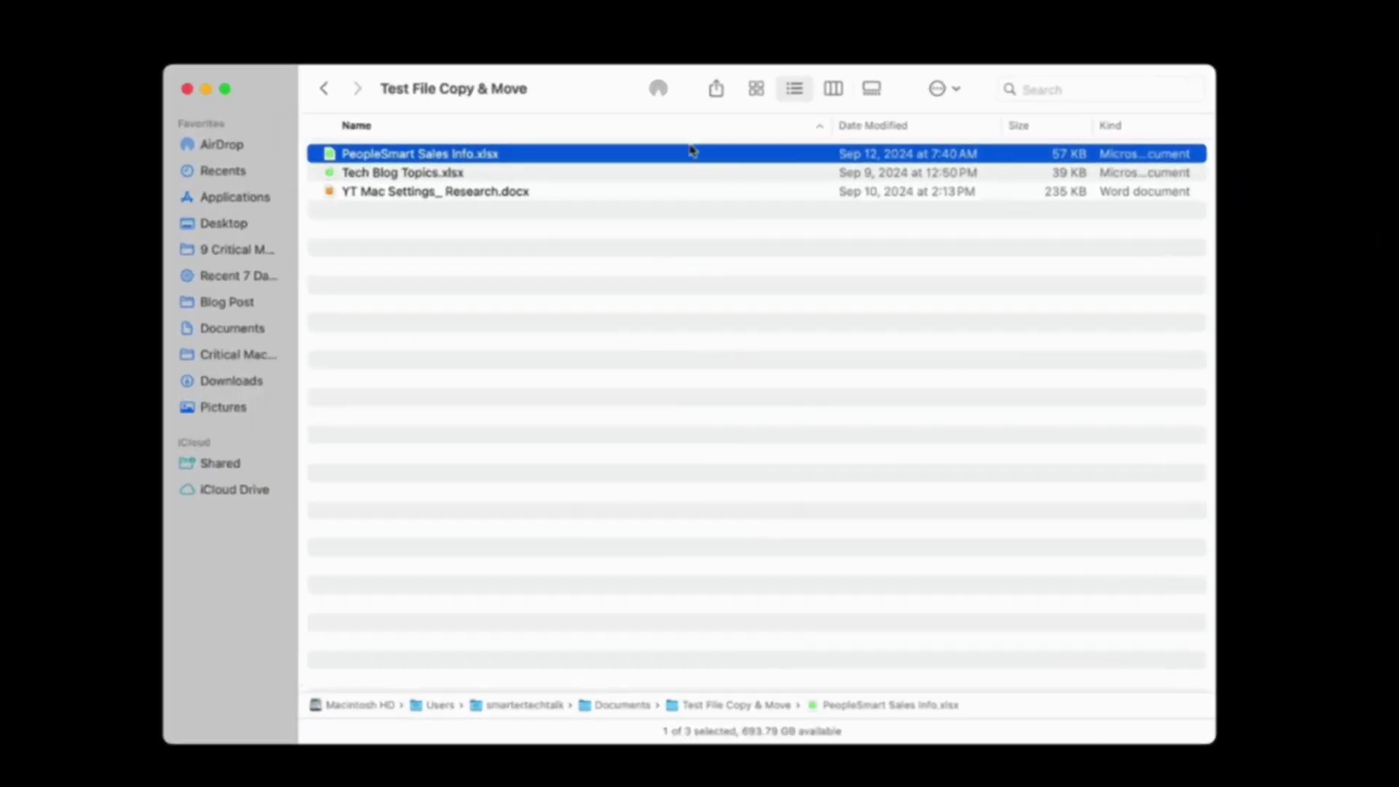
left_click_drag(693, 151, 1131, 786)
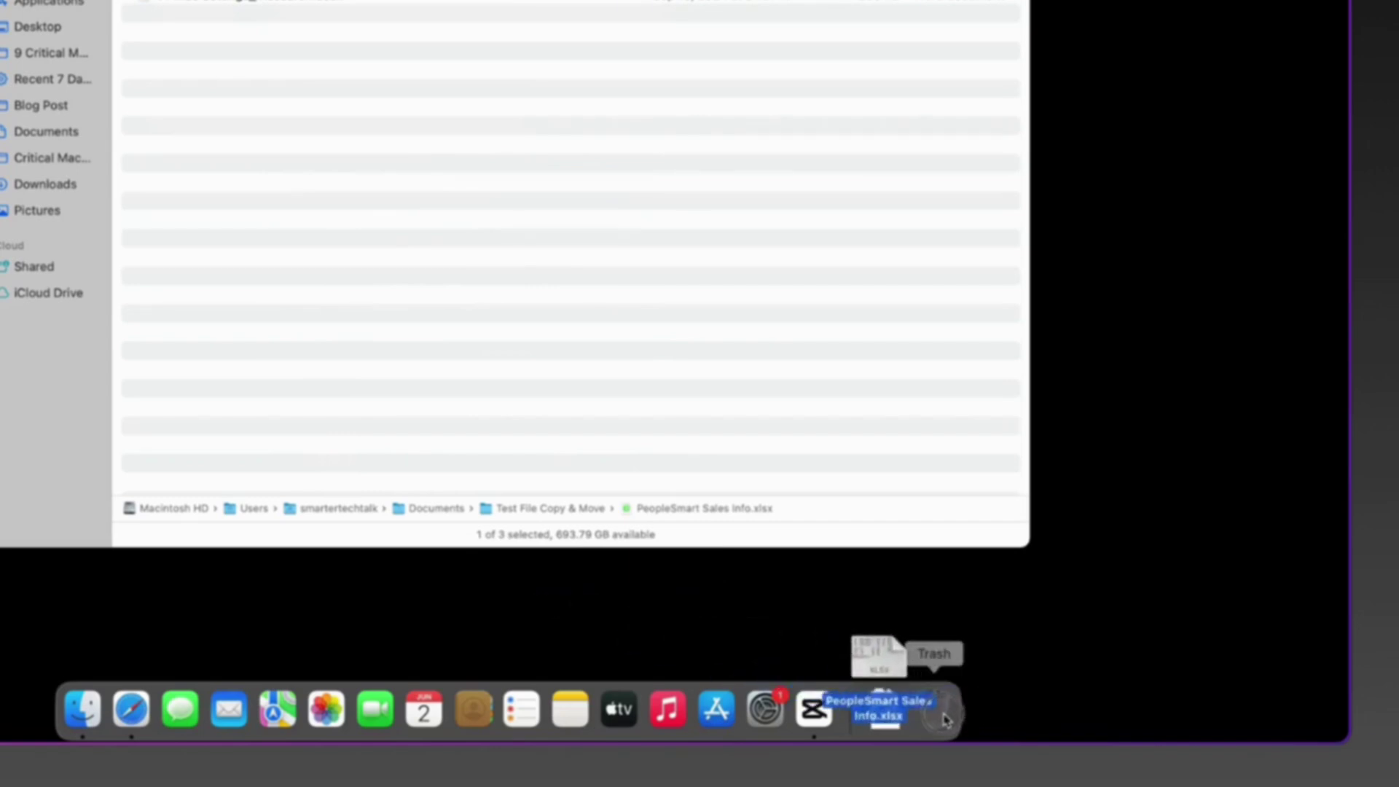
left_click_drag(945, 720, 944, 718)
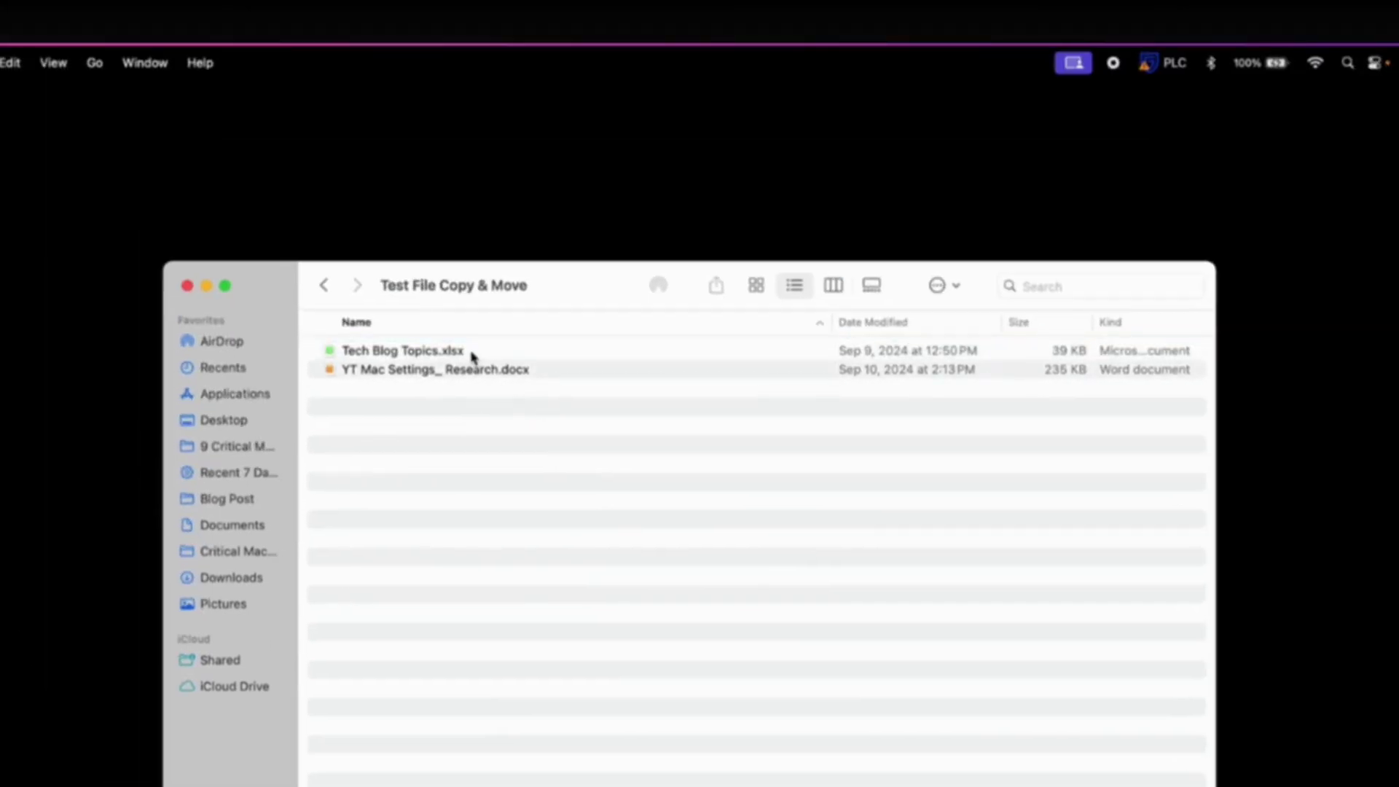
- Permanently delete Tech Blog Topics.xlsx and the research document with Cmd+Option+Delete
left_click(473, 355)
left_click(476, 370, "shift")
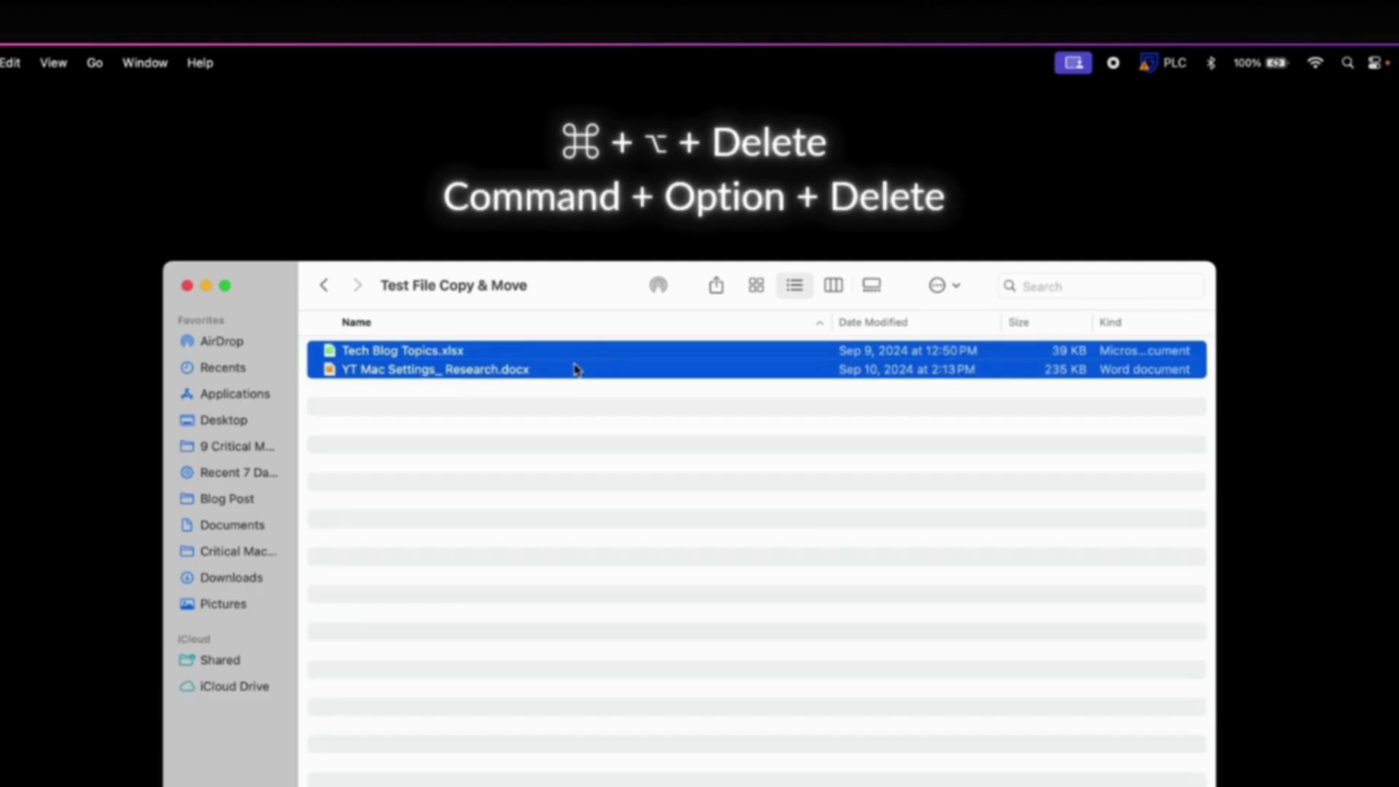
key("super+alt+BackSpace")
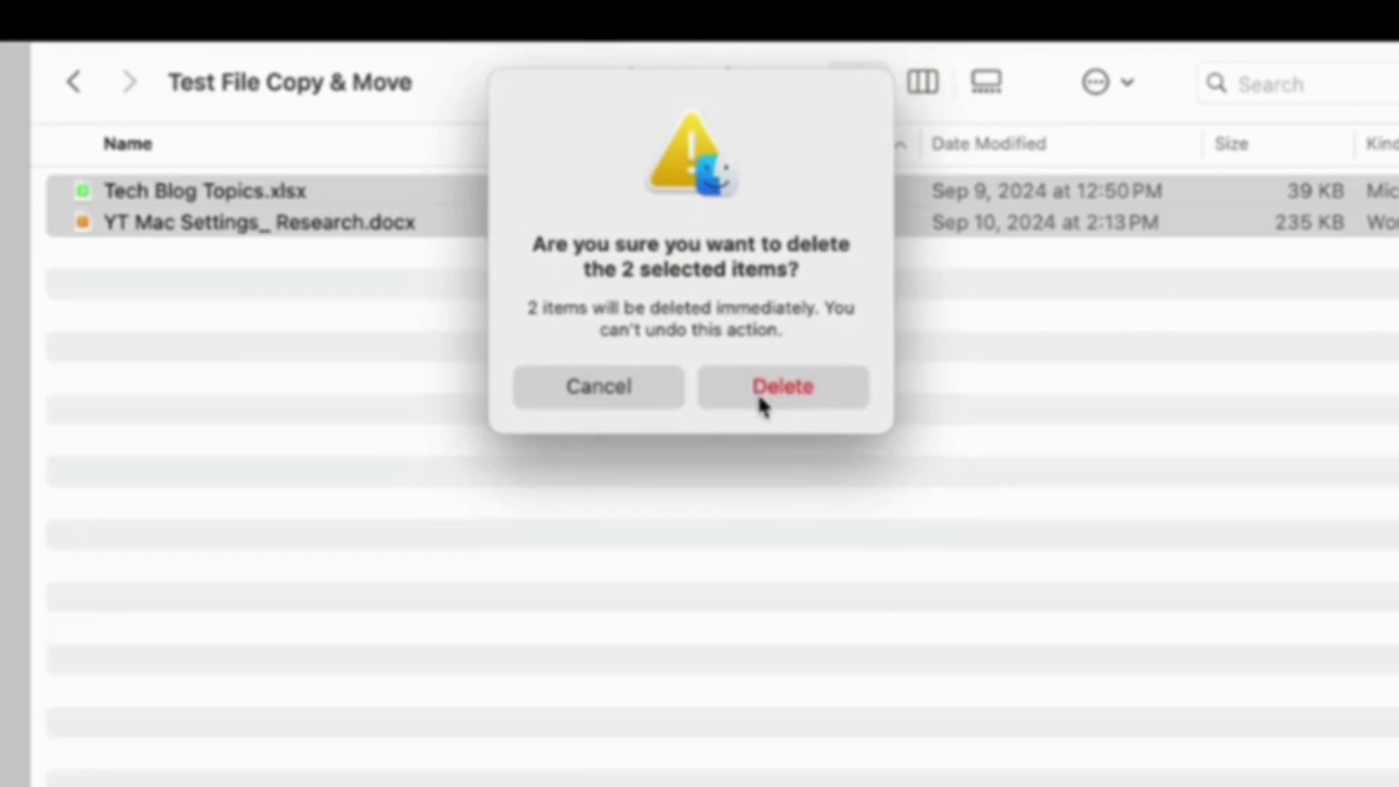
left_click(761, 406)
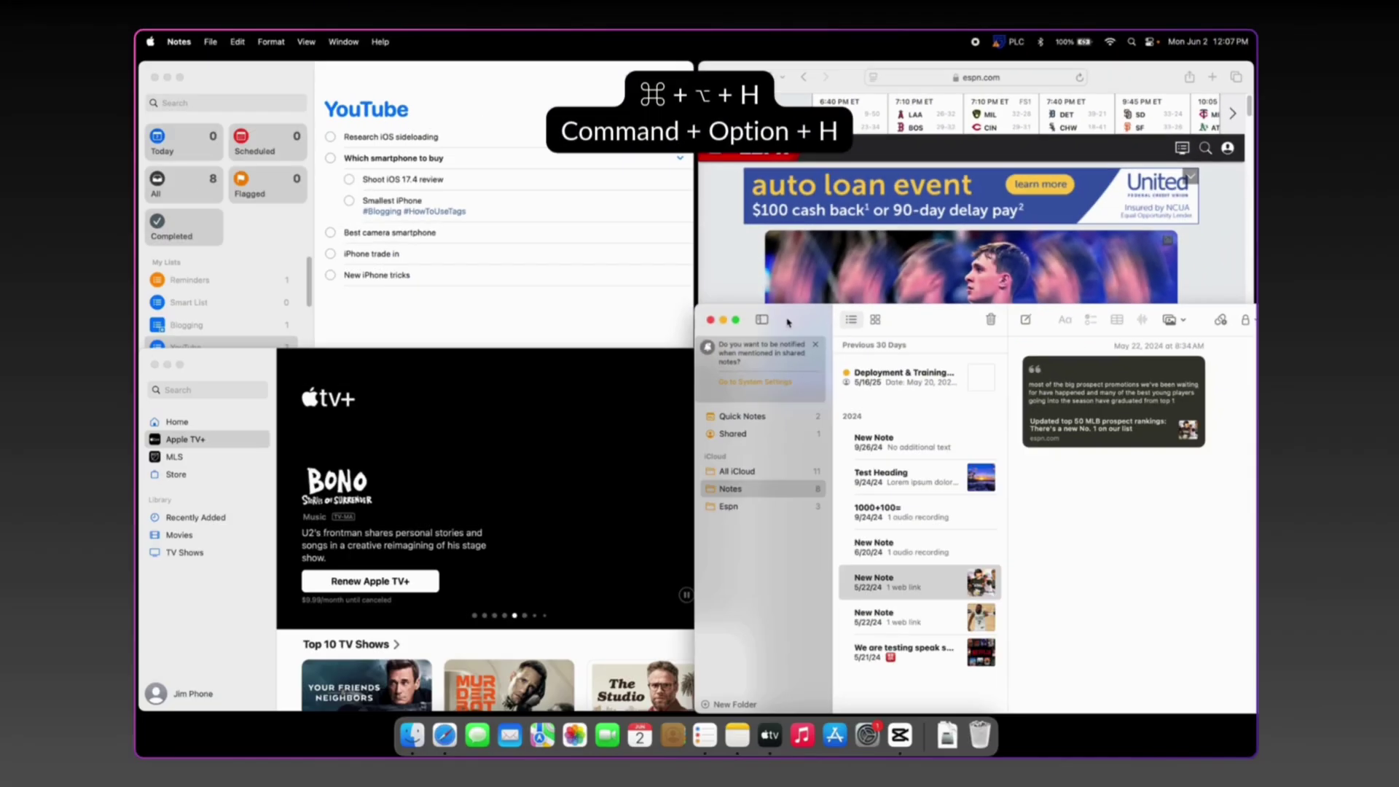
- Hide all other apps with Cmd+Option+H and enlarge the Notes window showing the meeting notes
key("super+alt+h")
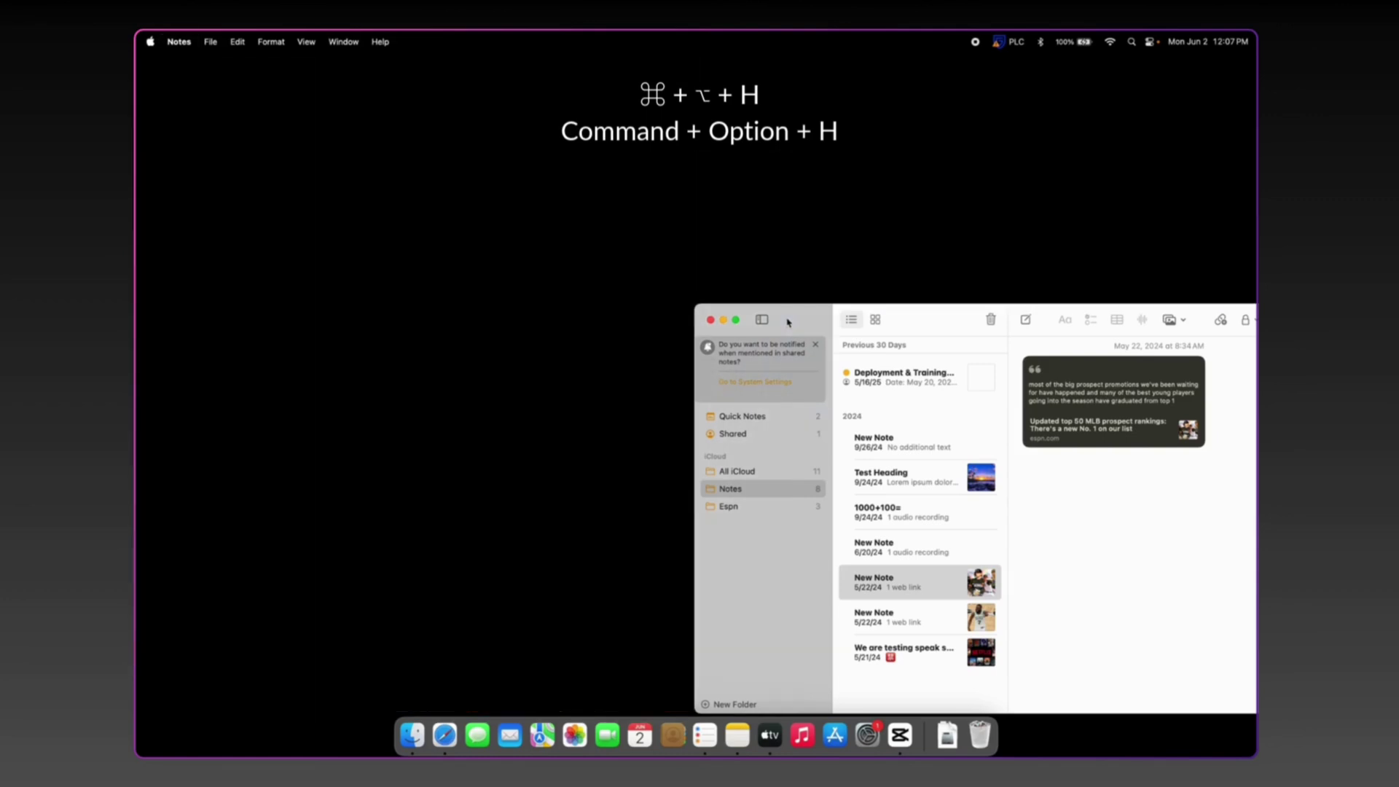
double_click(788, 322)
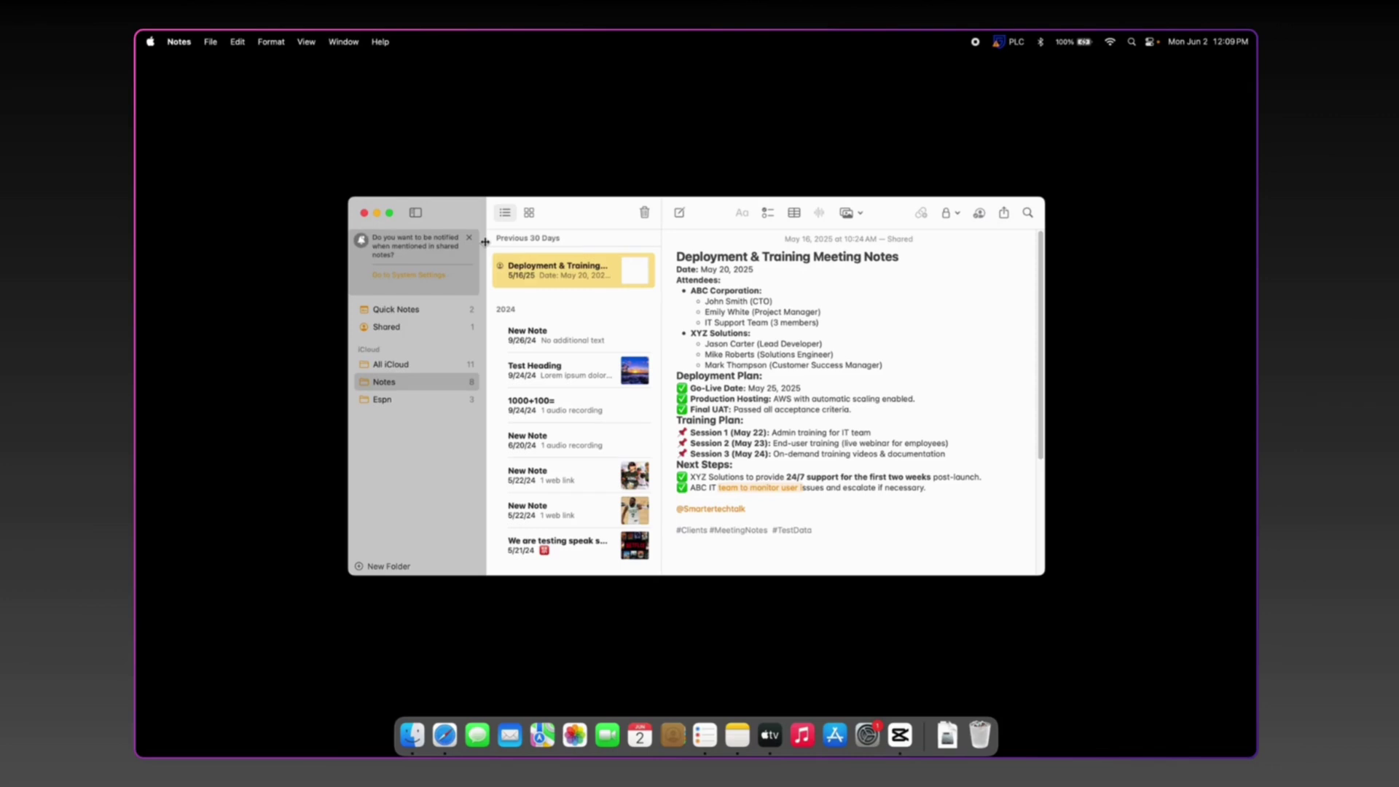
left_click(392, 216)
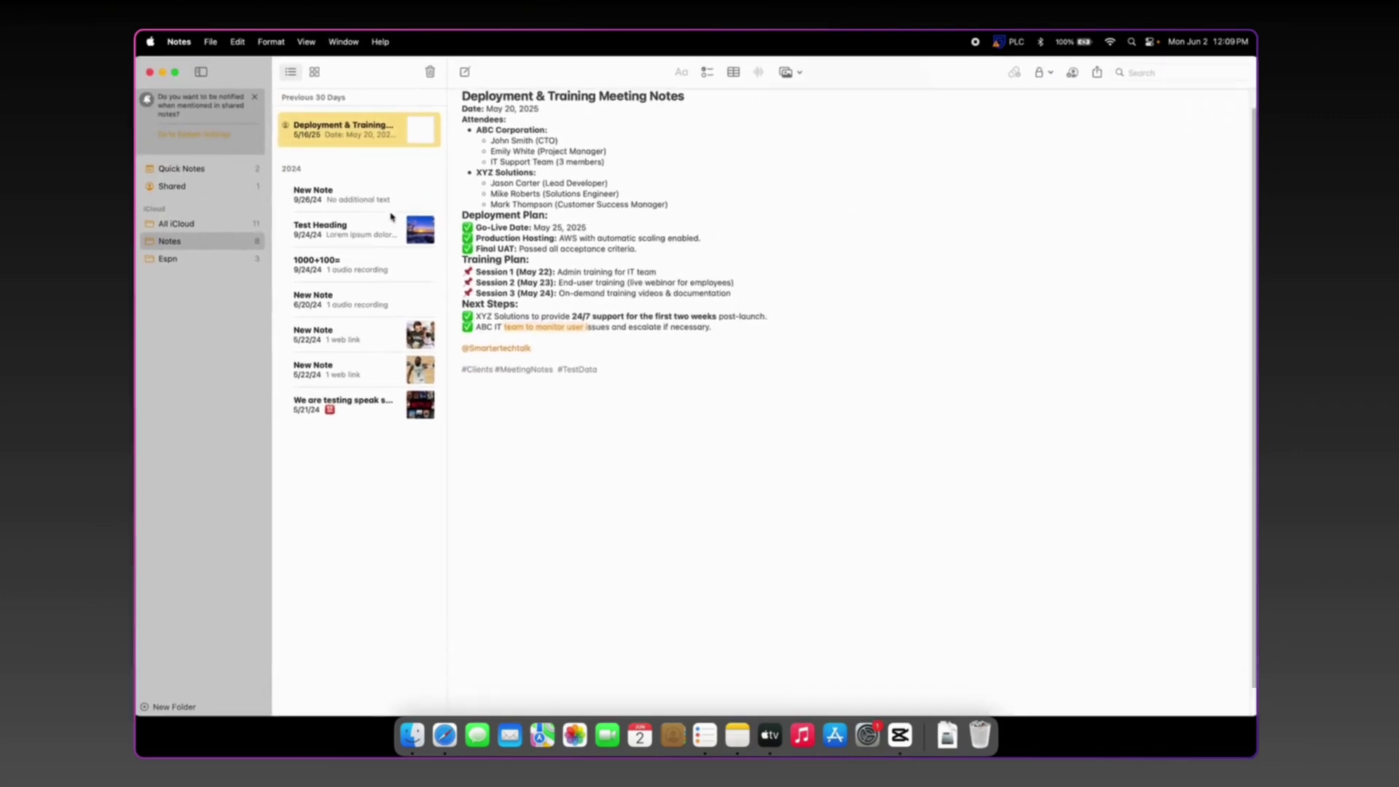
left_click(176, 73)
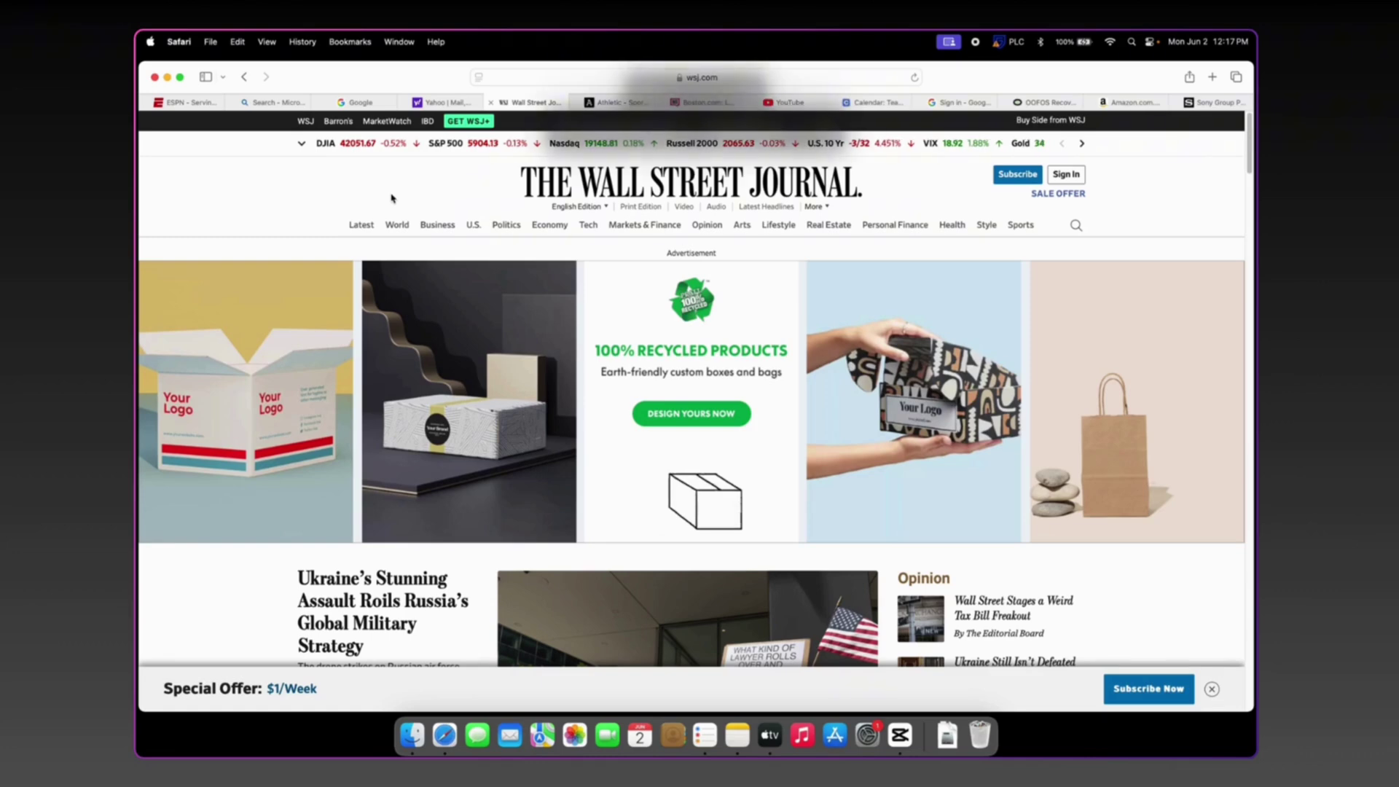
- Quit Safari with Cmd+Option+Q, then relaunch it from the Dock to restore the Wall Street Journal tabs
key("super+alt+q")
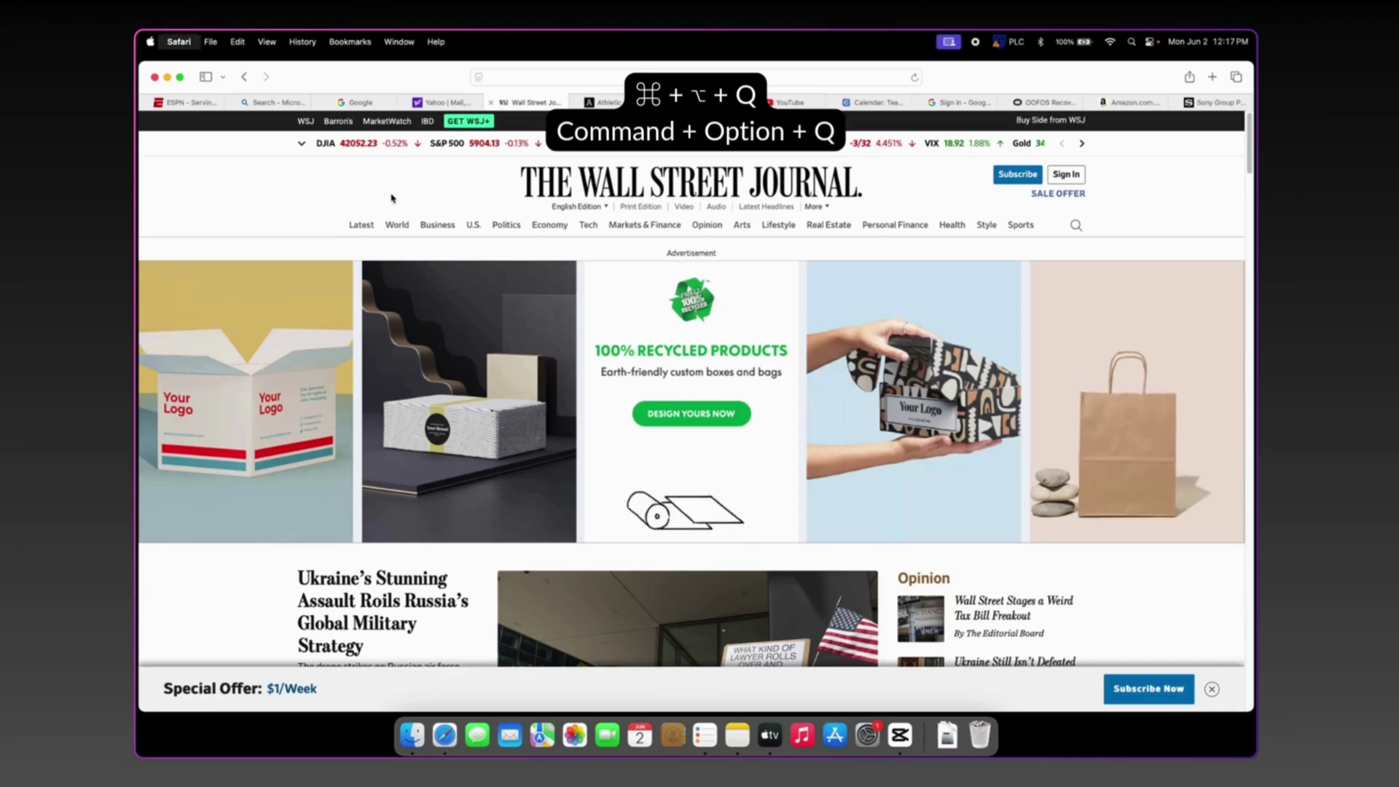
key("super+alt+q")
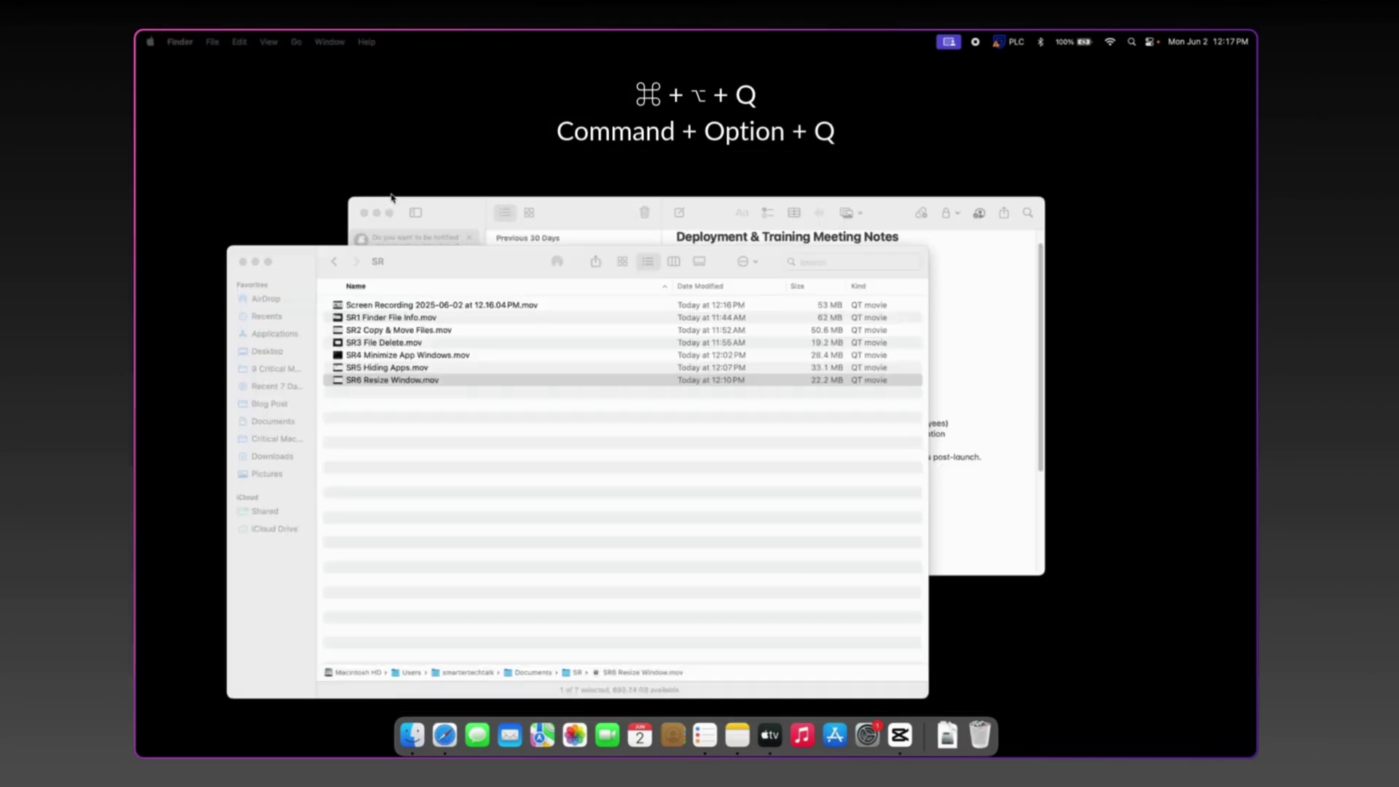
left_click(446, 736)
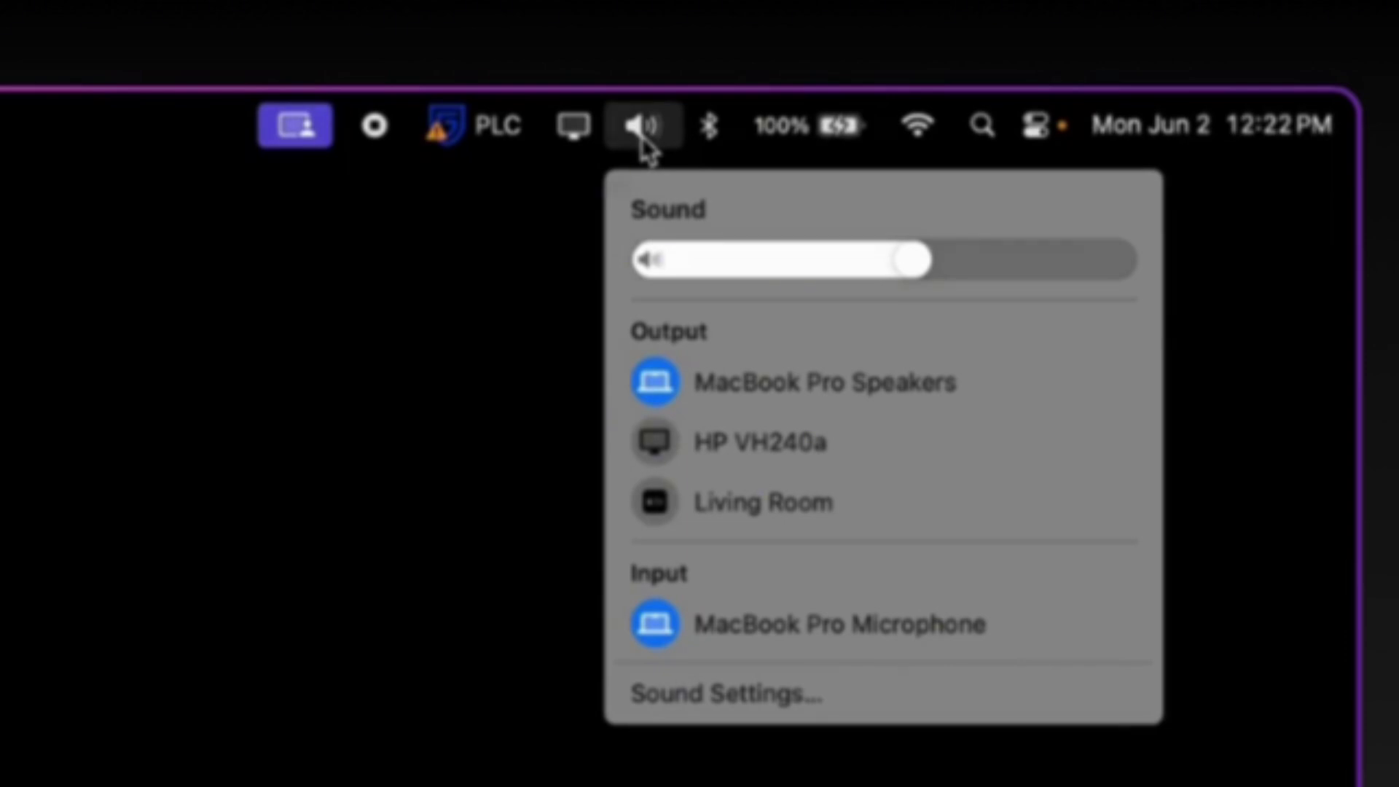
- Close the audio device list, show detailed Wi-Fi information, and launch Wireless Diagnostics
left_click(642, 139)
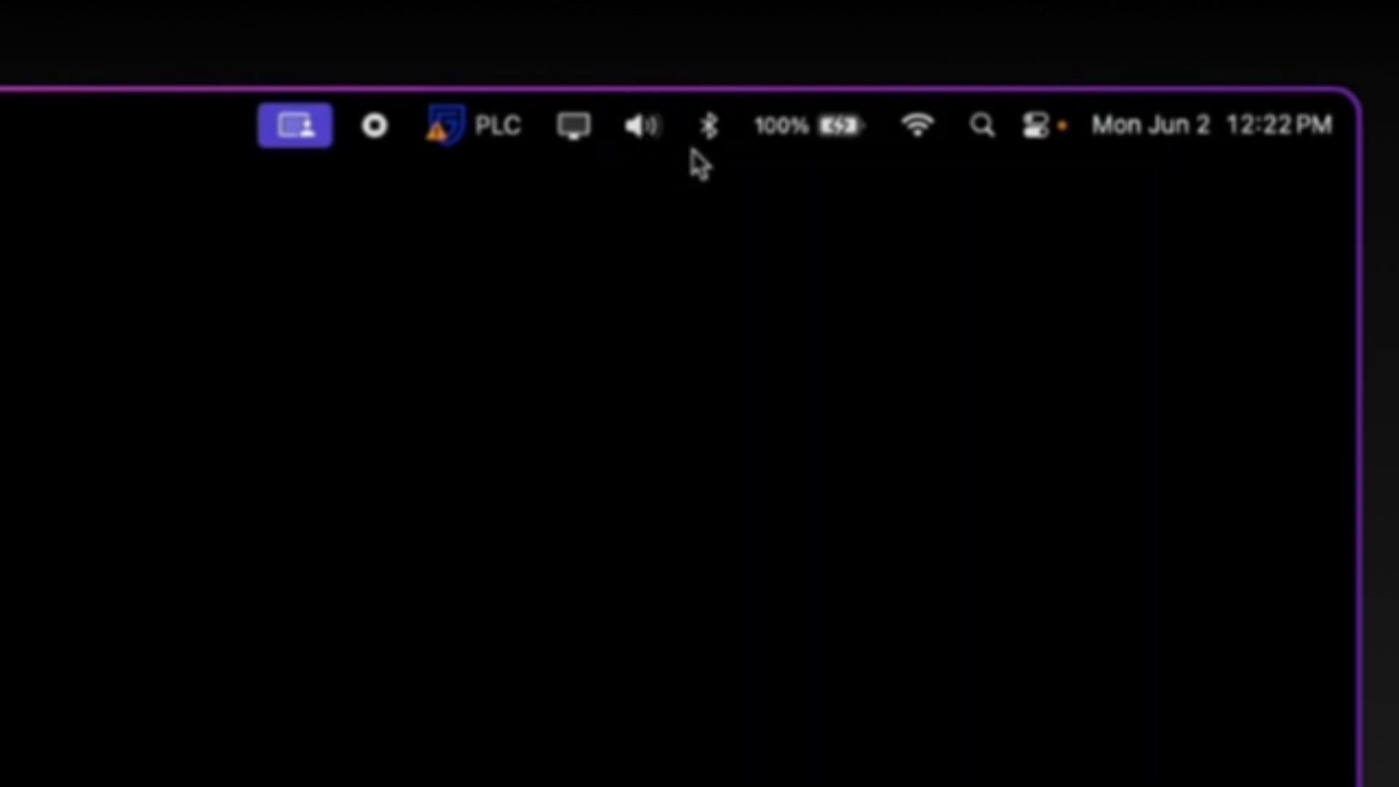
left_click(920, 127, "alt")
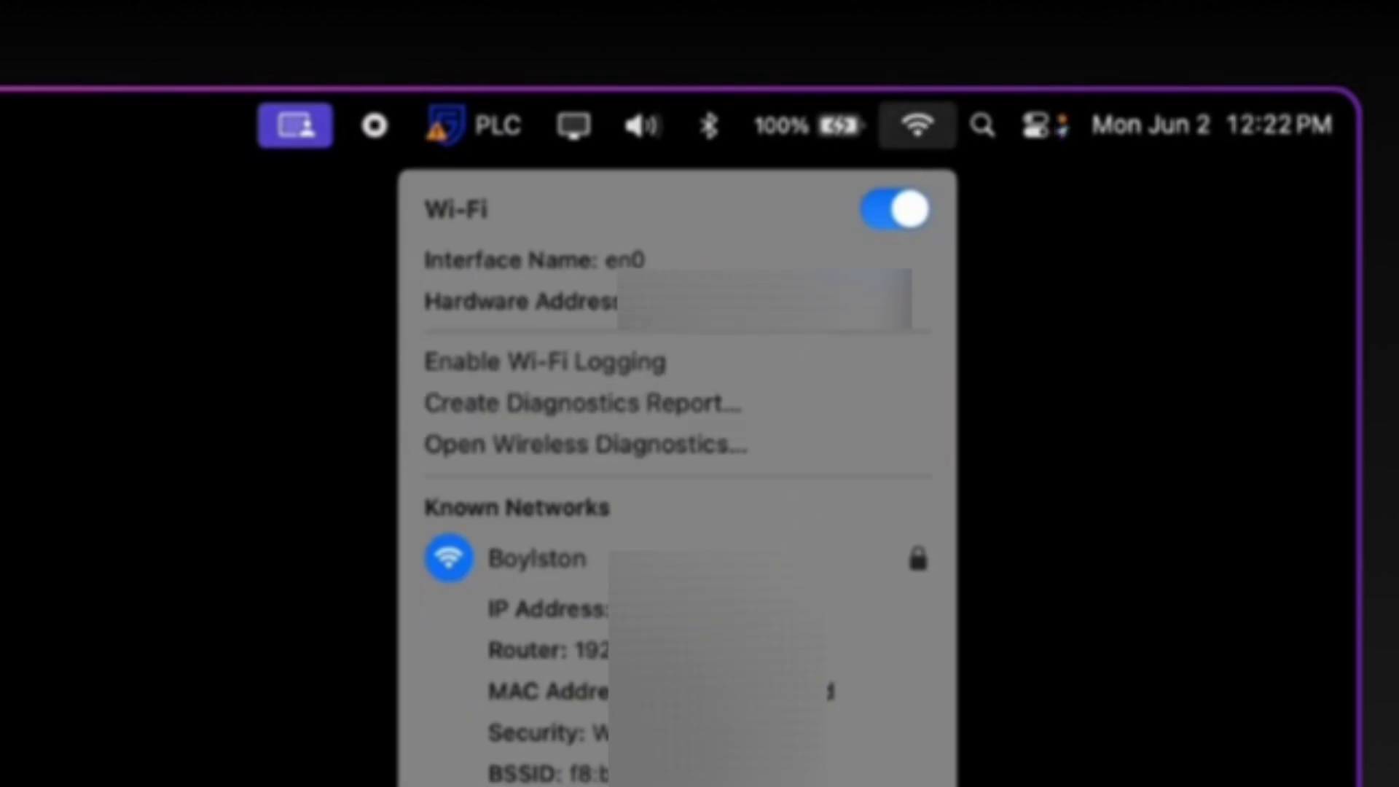
left_click(713, 446)
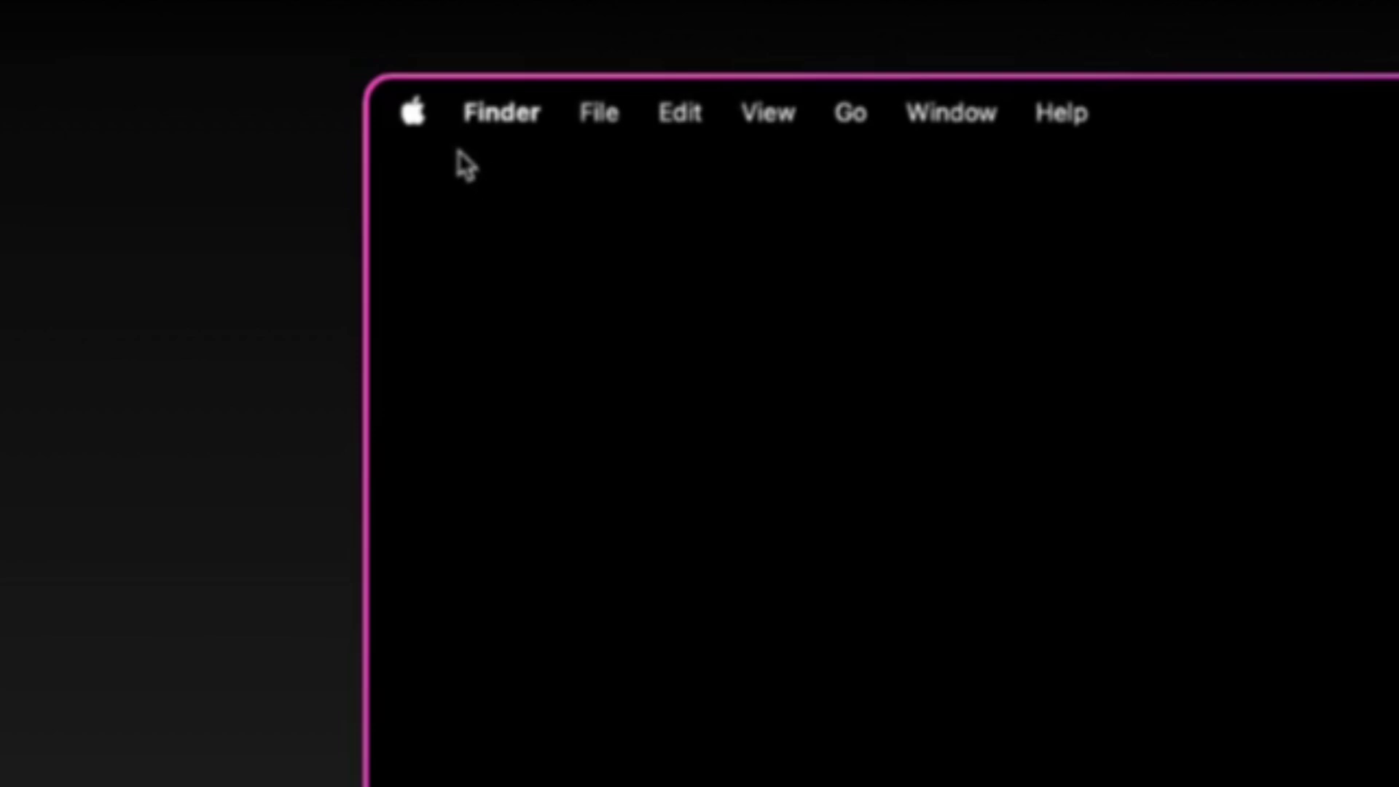
- Hold Option in the Apple menu and choose System Information to view the Hardware Overview
left_click(416, 115)
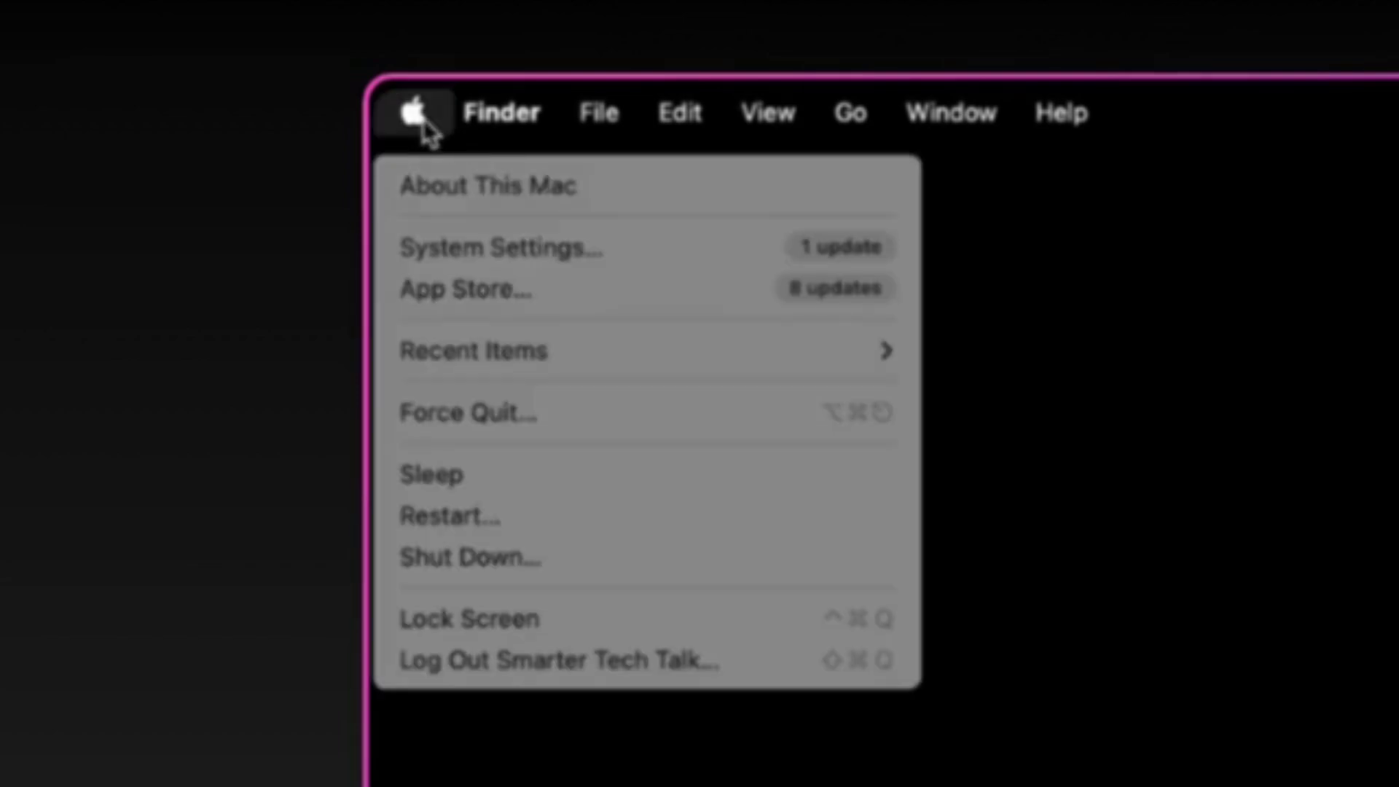
key("alt")
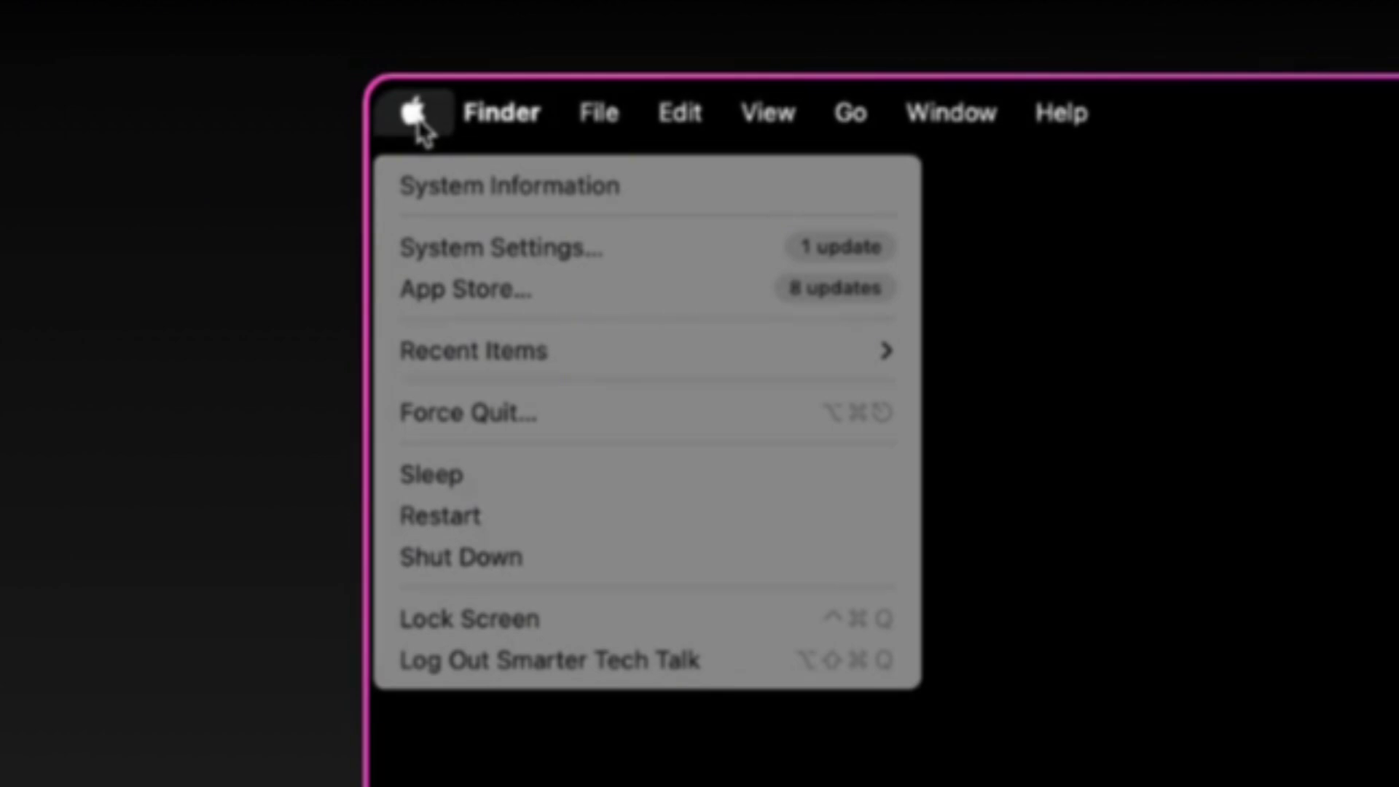
left_click(444, 191)
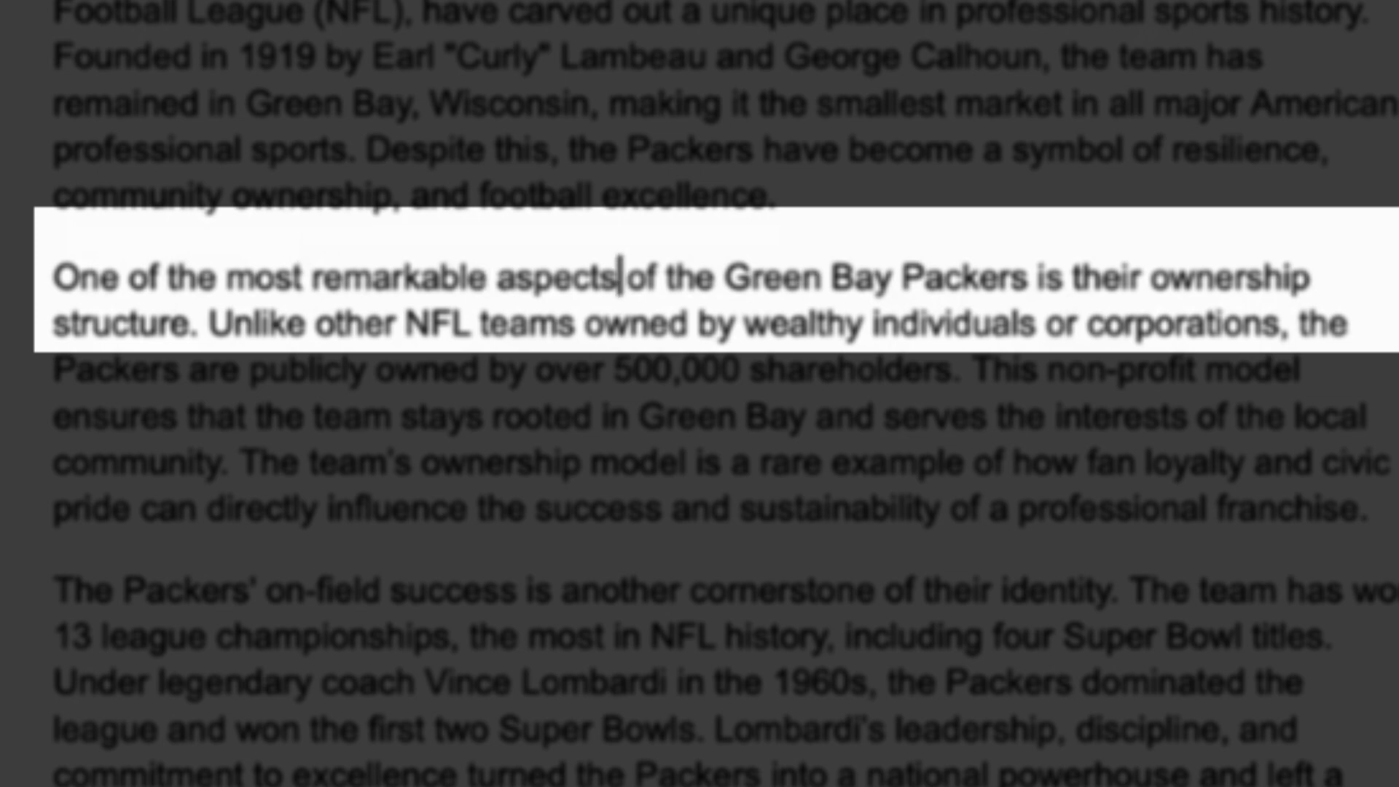
- Move the cursor word by word with Option+arrows, back to 'most' and forward past 'remarkable'
key("alt+Left")
key("alt+Left")
key("alt+Left")
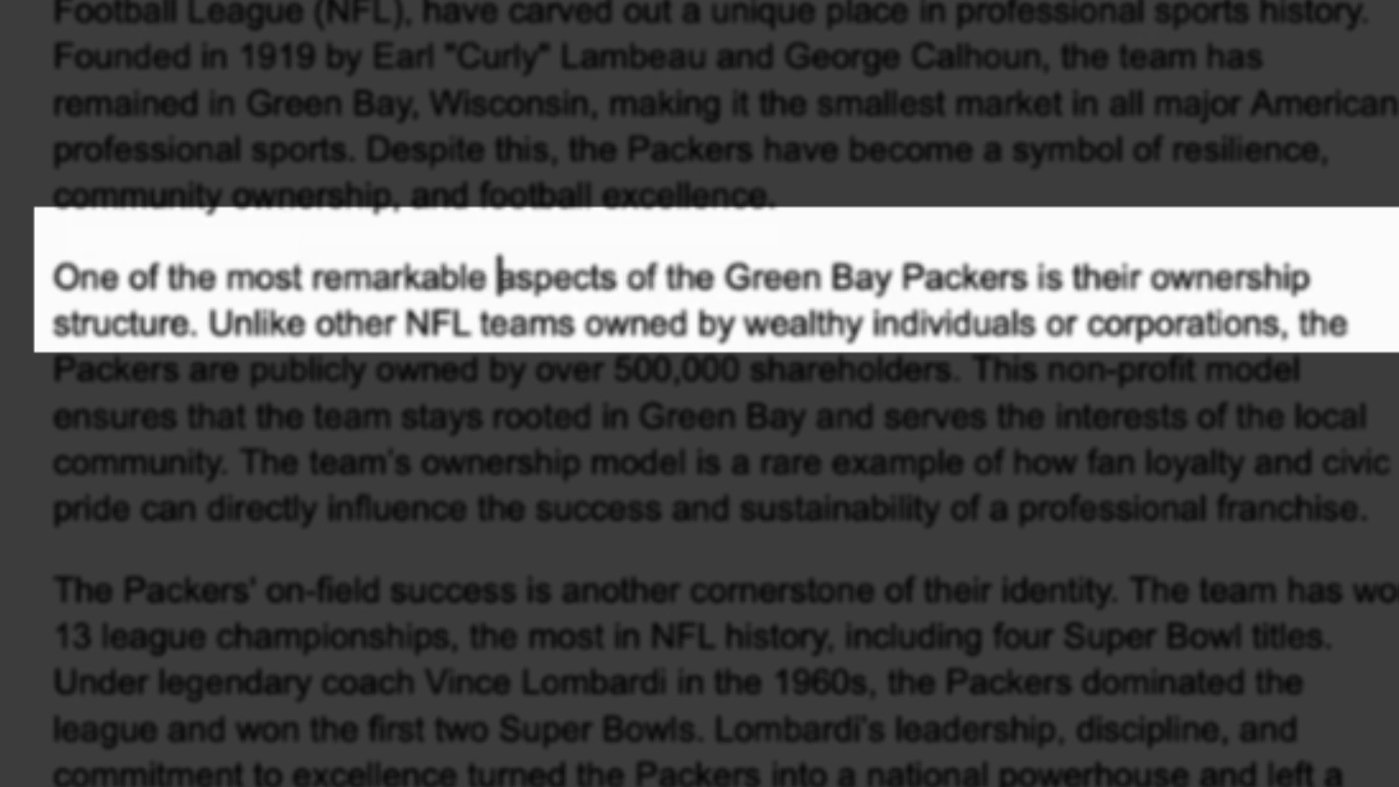
key("alt+Left")
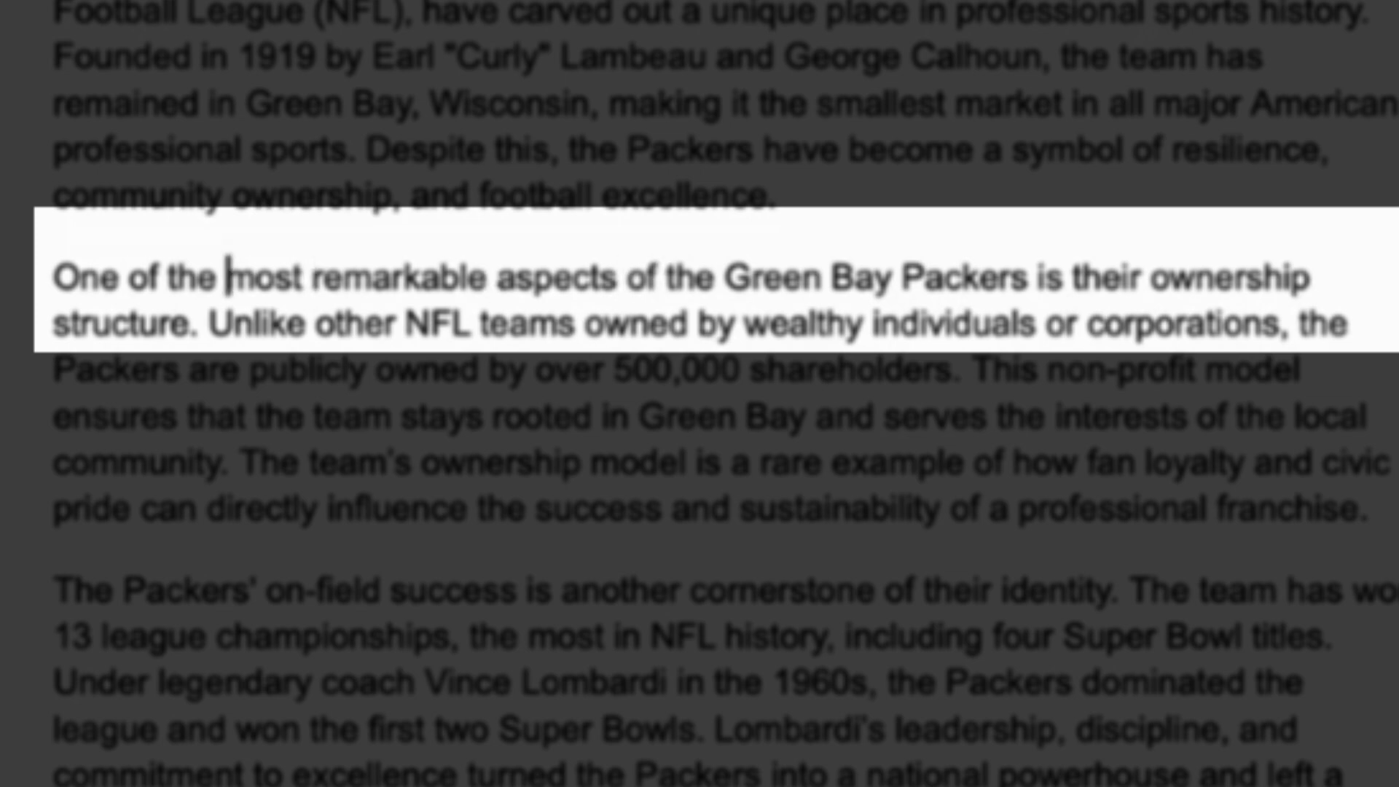
key("alt+Right")
key("Right")
key("alt+Right")
key("alt+Right")
key("alt+Right")
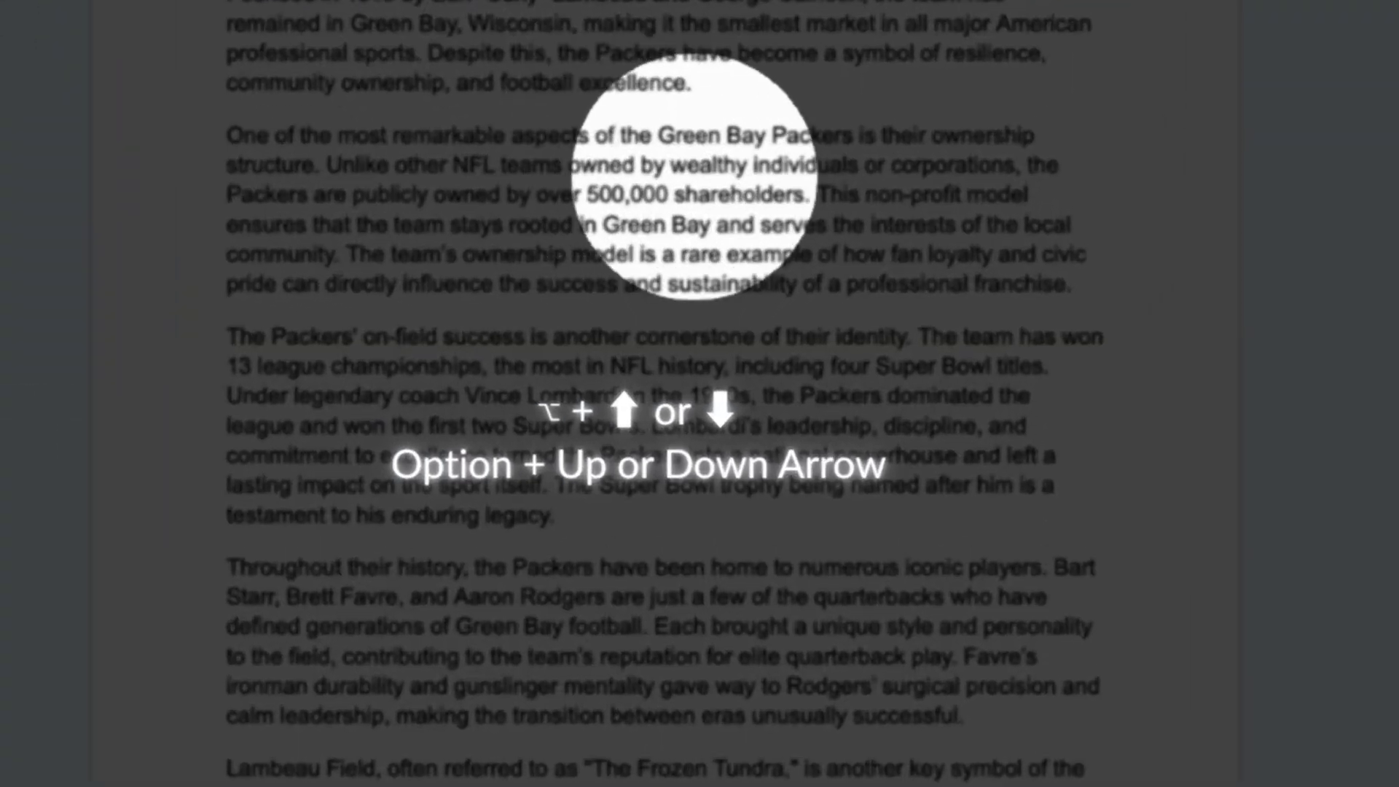
- Jump paragraph by paragraph with Option+Down Arrow through the essay
key("alt+Down")
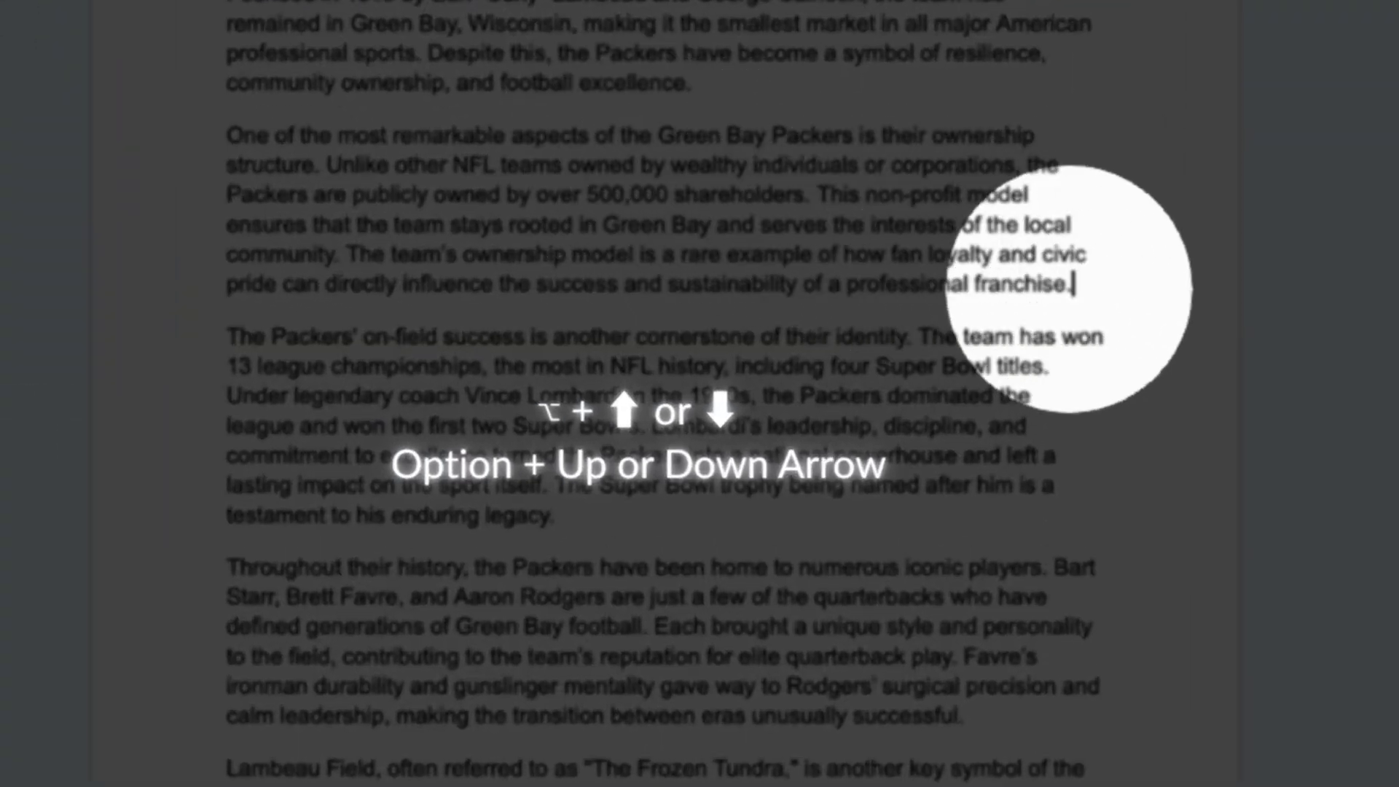
key("alt+Down")
key("alt+Down")
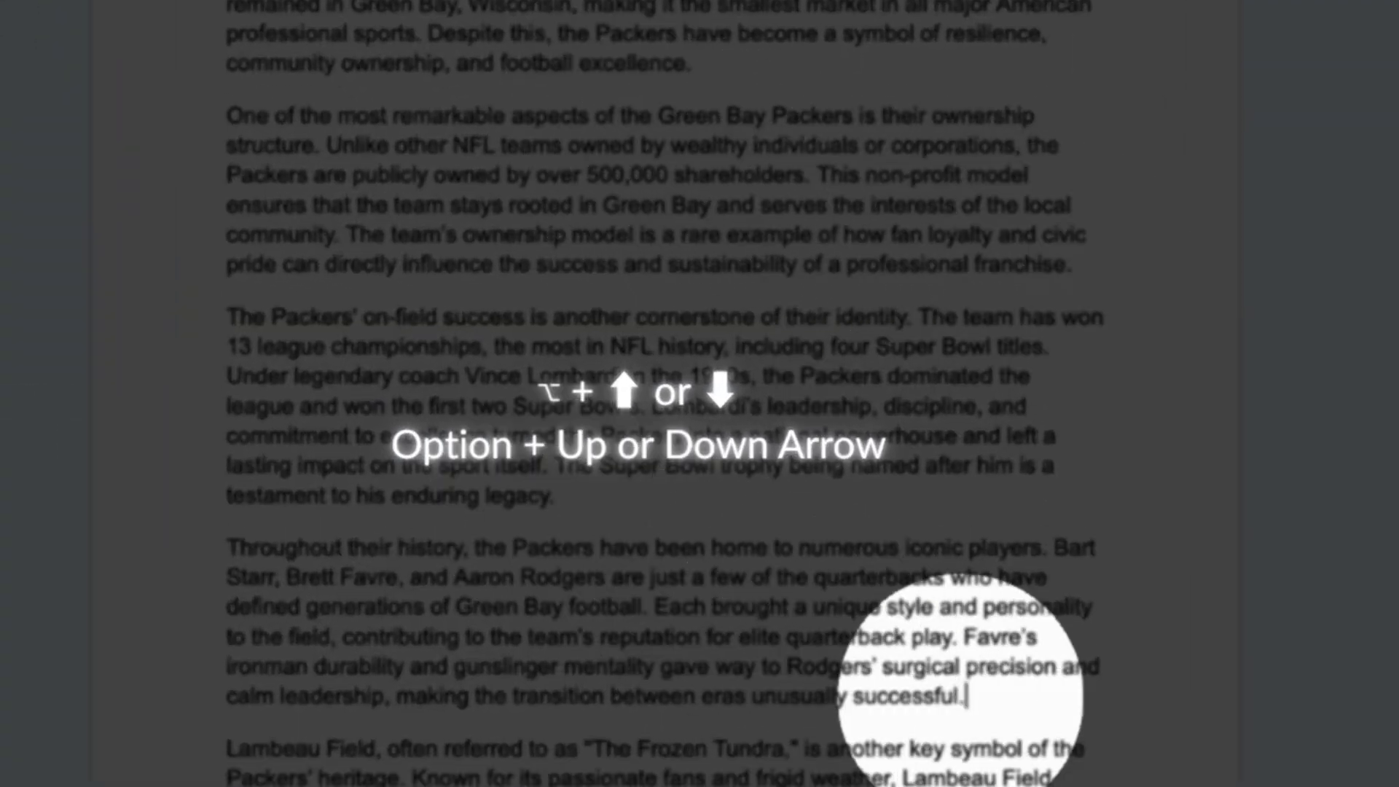
key("alt+Down")
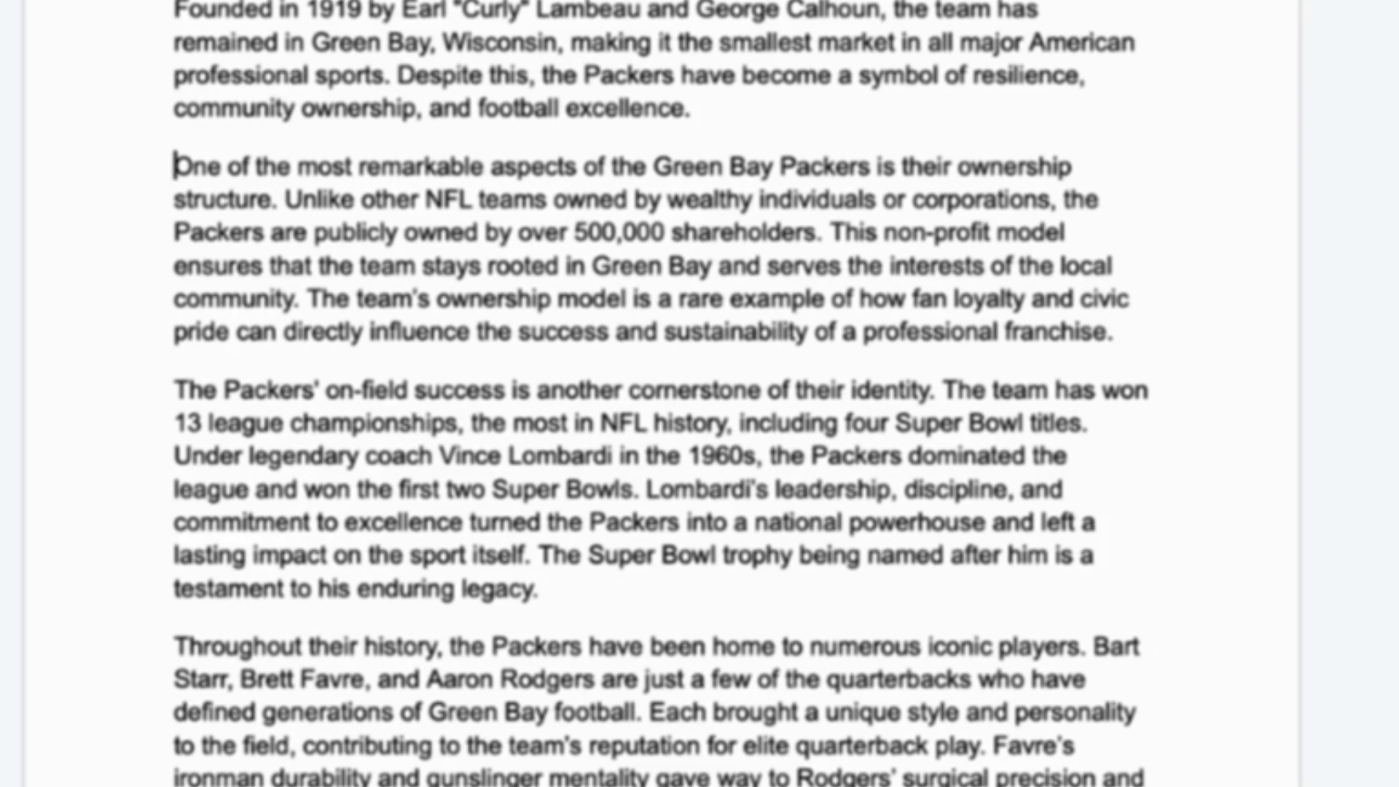
- Select from 'One of' word by word, shrink to 'One of the most', then extend and shrink by paragraphs
key("shift+Right")
key("shift+Right")
key("shift+Right")
key("shift+Right")
key("shift+Right")
key("shift+Right")
key("ctrl+shift+Right")
key("ctrl+shift+Right")
key("ctrl+shift+Right")
key("ctrl+shift+Right")
key("ctrl+shift+Right")
key("ctrl+shift+Right")
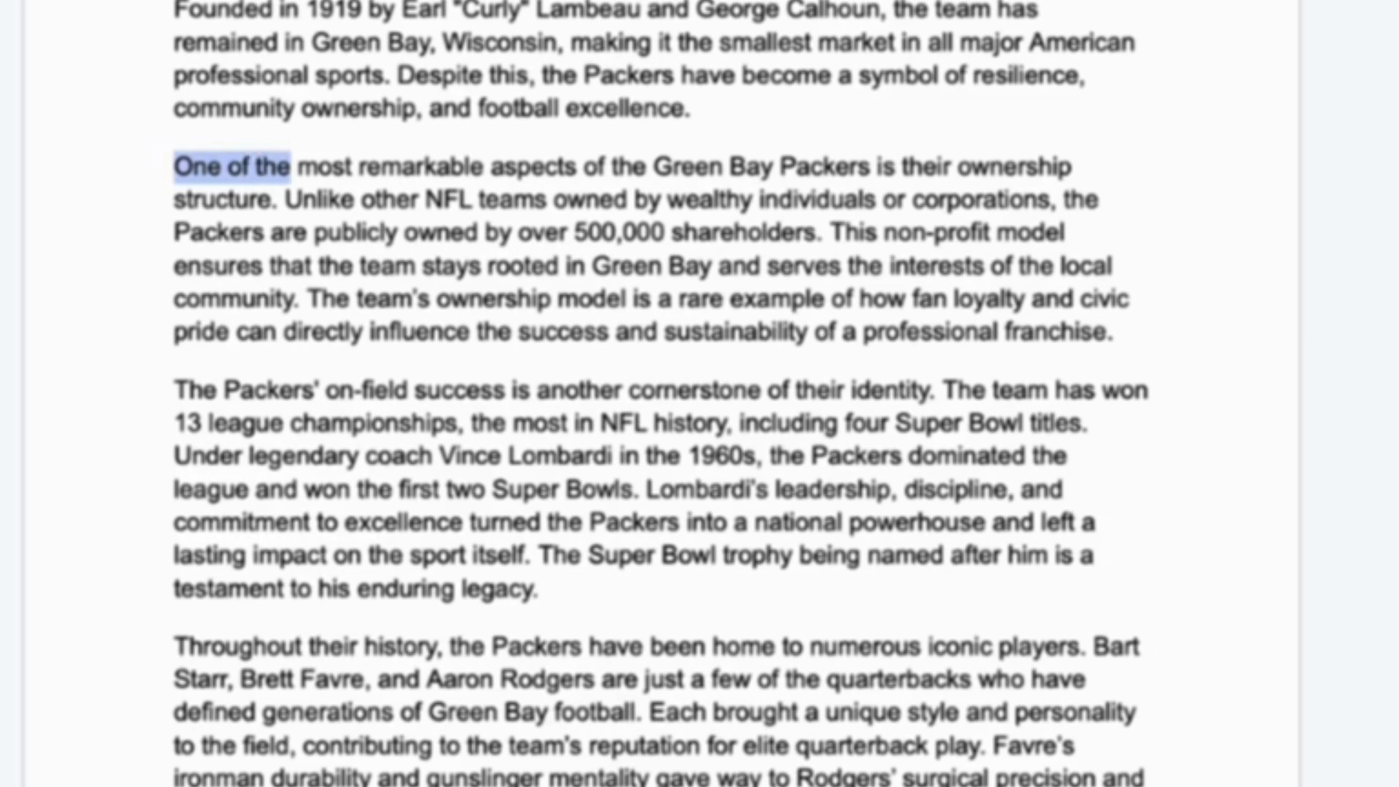
key("ctrl+shift+Left")
key("ctrl+shift+Left")
key("ctrl+shift+Left")
key("ctrl+shift+Left")
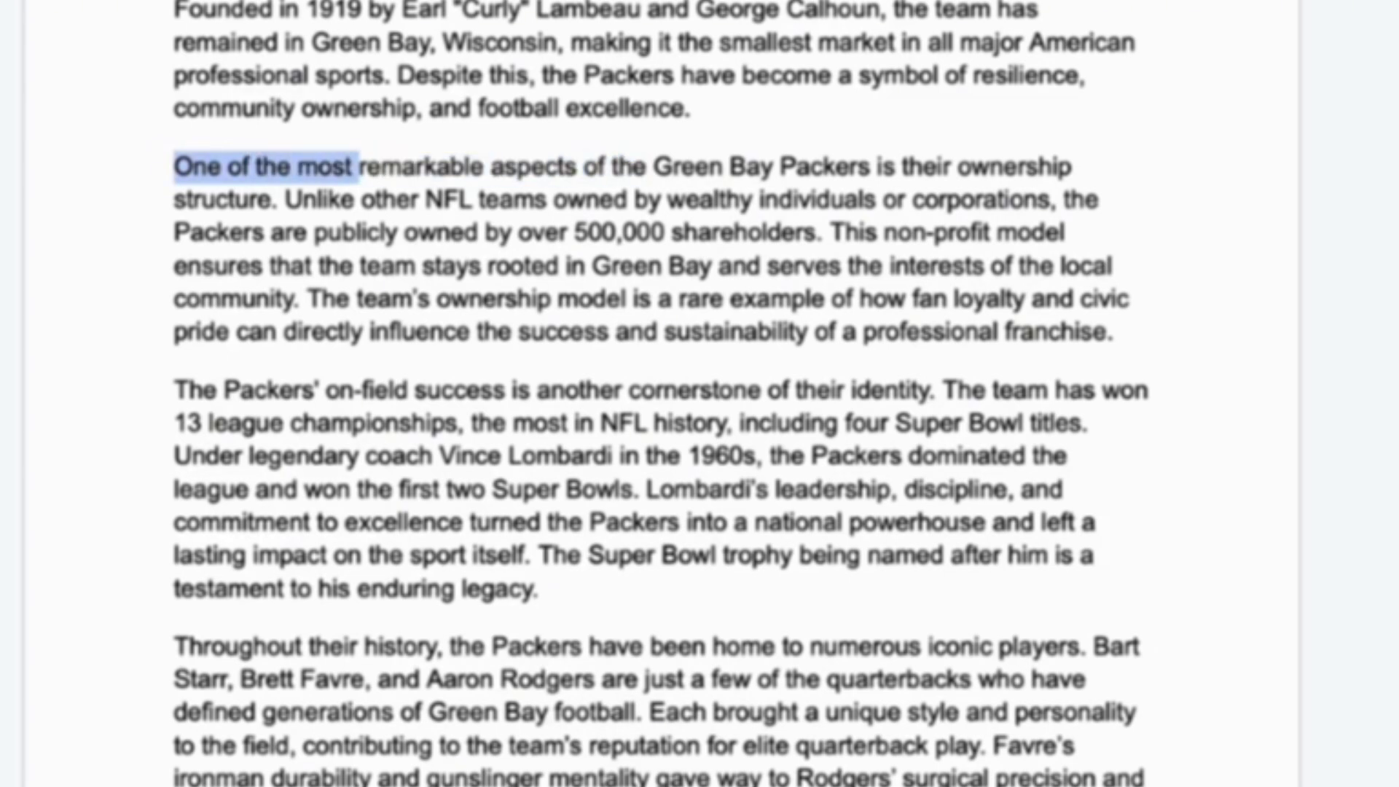
key("ctrl+shift+Down")
key("ctrl+shift+Down")
key("ctrl+shift+Down")
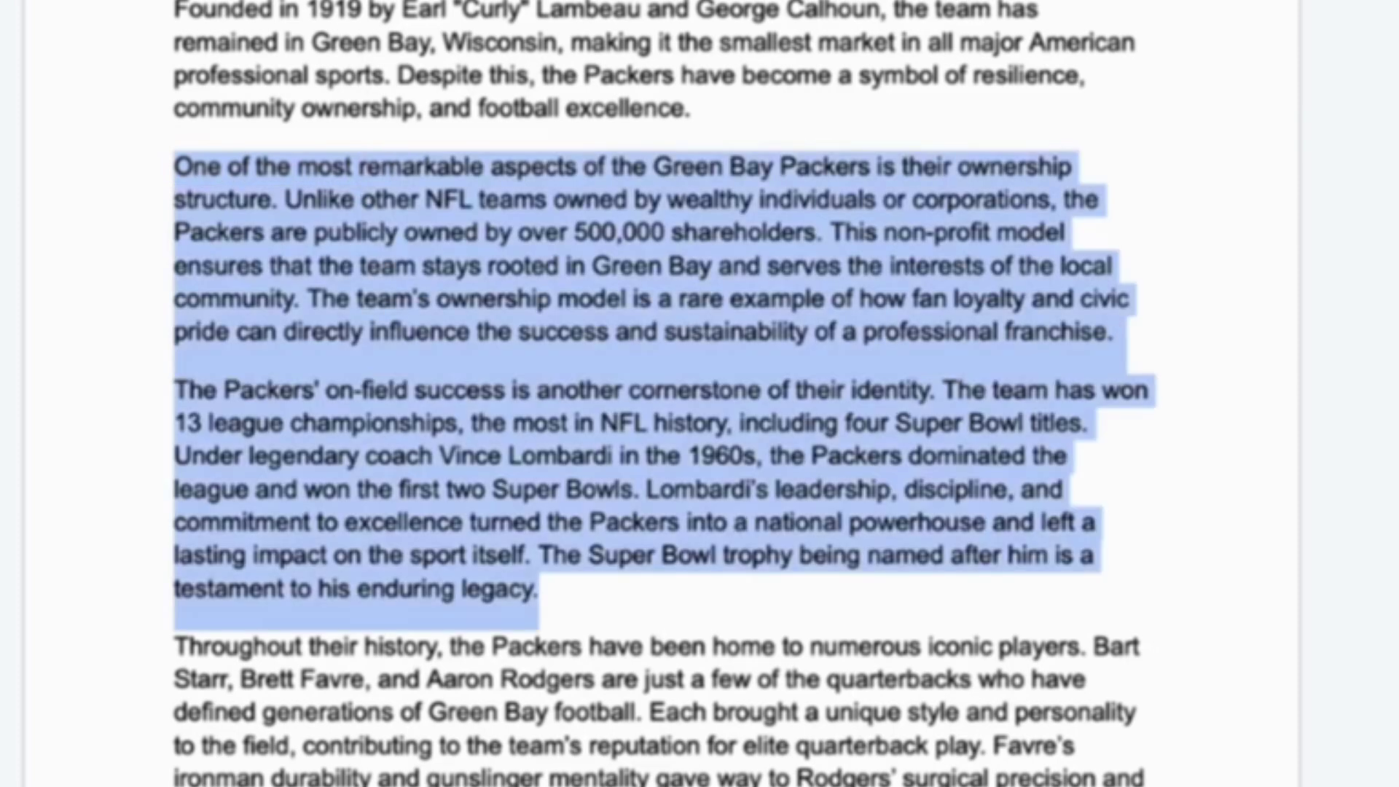
key("ctrl+shift+Up")
key("ctrl+shift+Up")
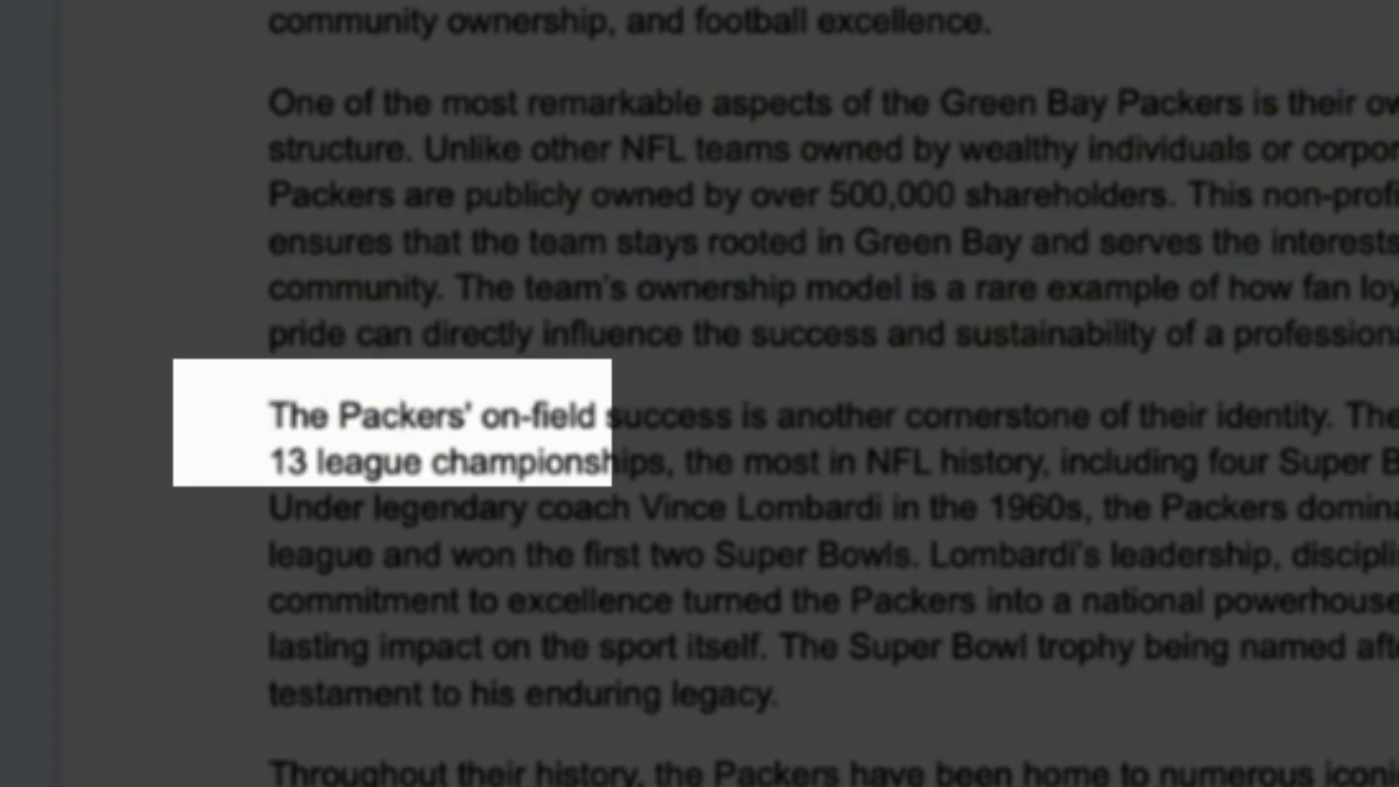
- Delete the two preceding words, including 'The', so the championships paragraph joins the one ending 'franchise.'
key("ctrl+BackSpace")
key("ctrl+BackSpace")
key("ctrl+BackSpace")
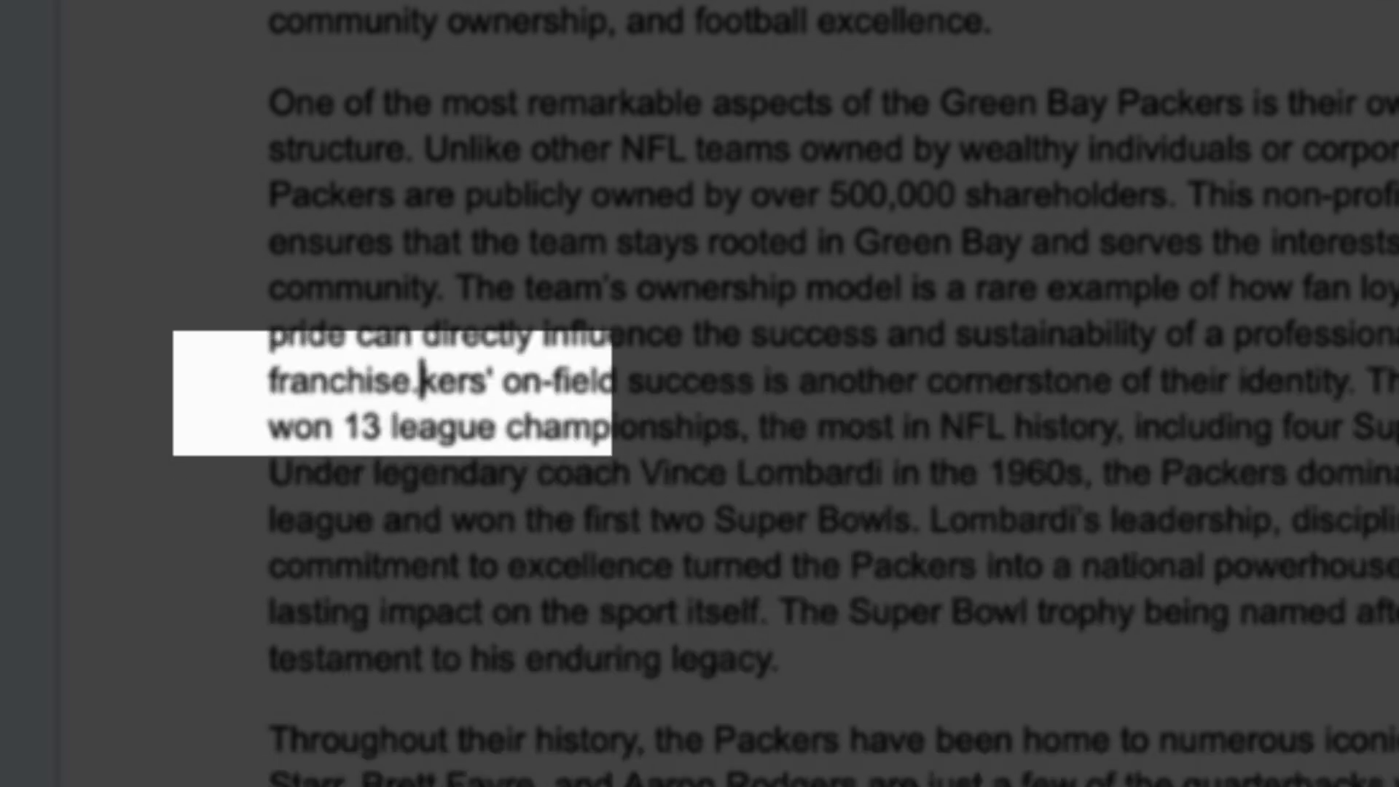
key("ctrl+BackSpace")
key("ctrl+BackSpace")
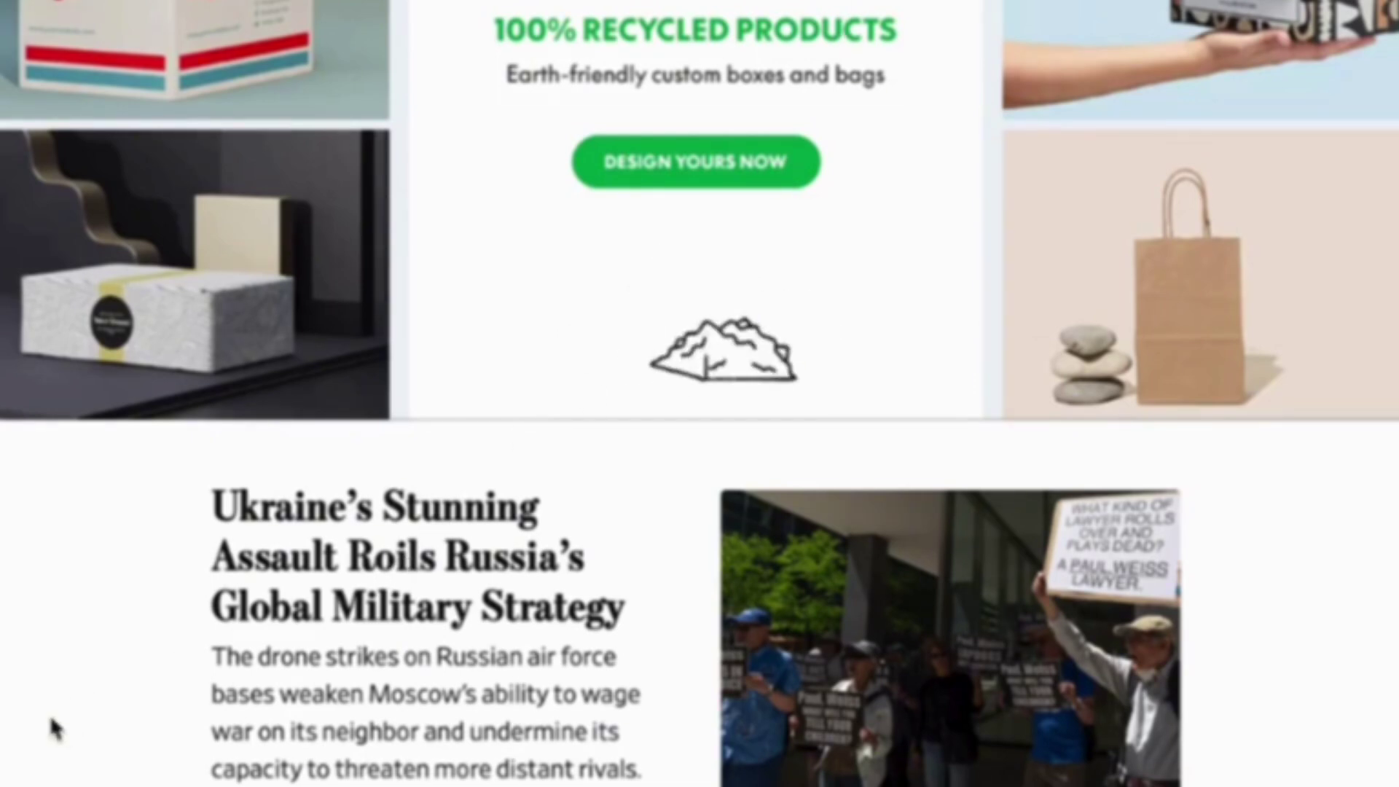
- Force quit Safari from the Force Quit Applications list with Command+Option+Escape, confirming the quit
key("super+alt+Escape")
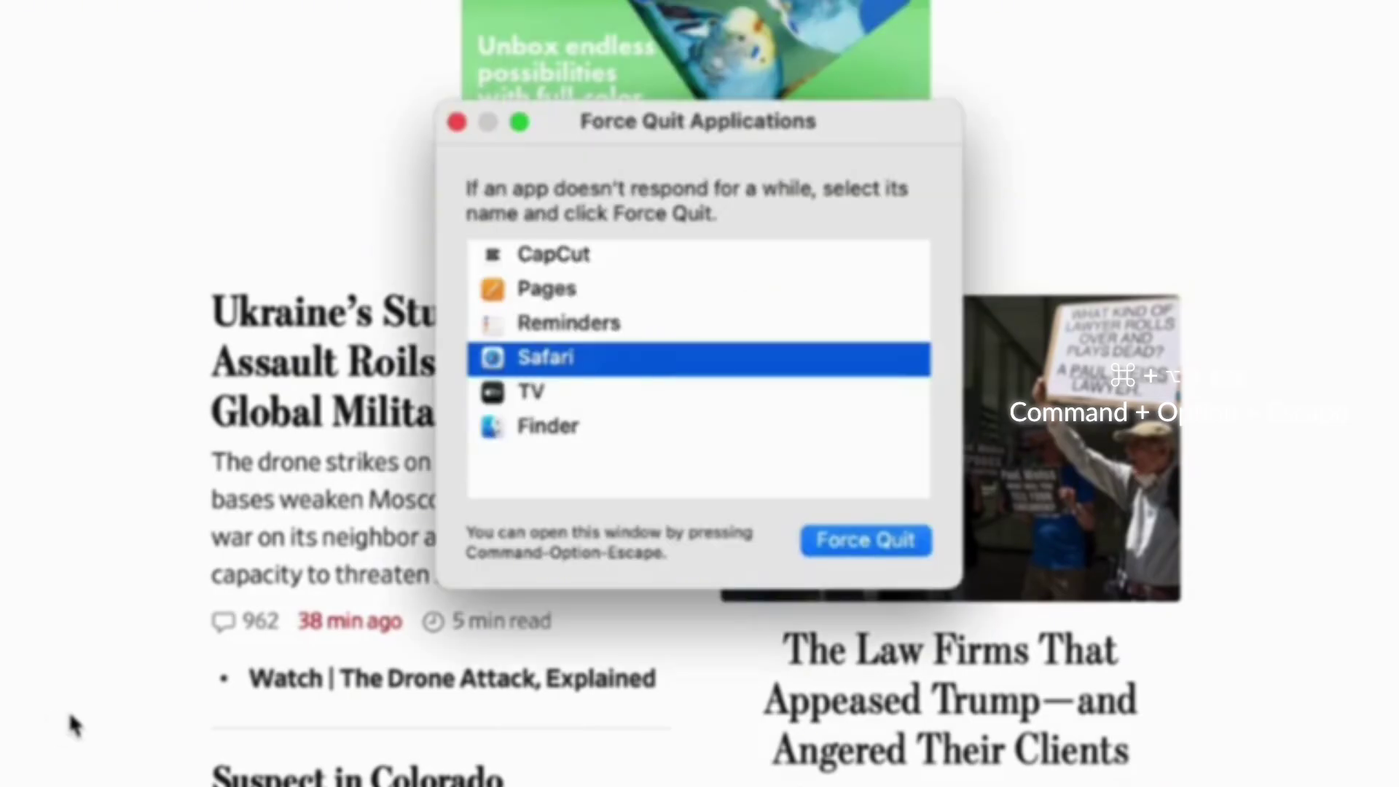
left_click(872, 548)
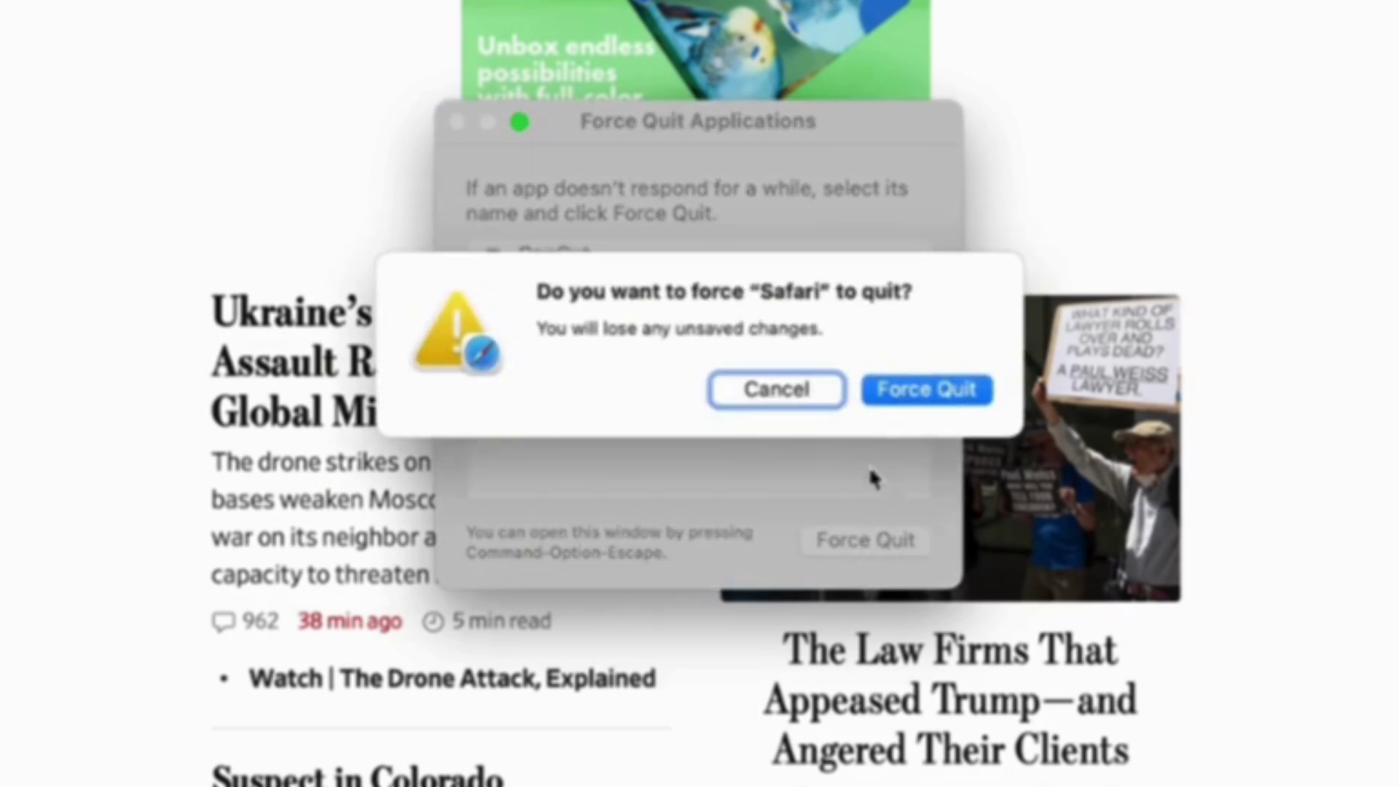
left_click(904, 401)
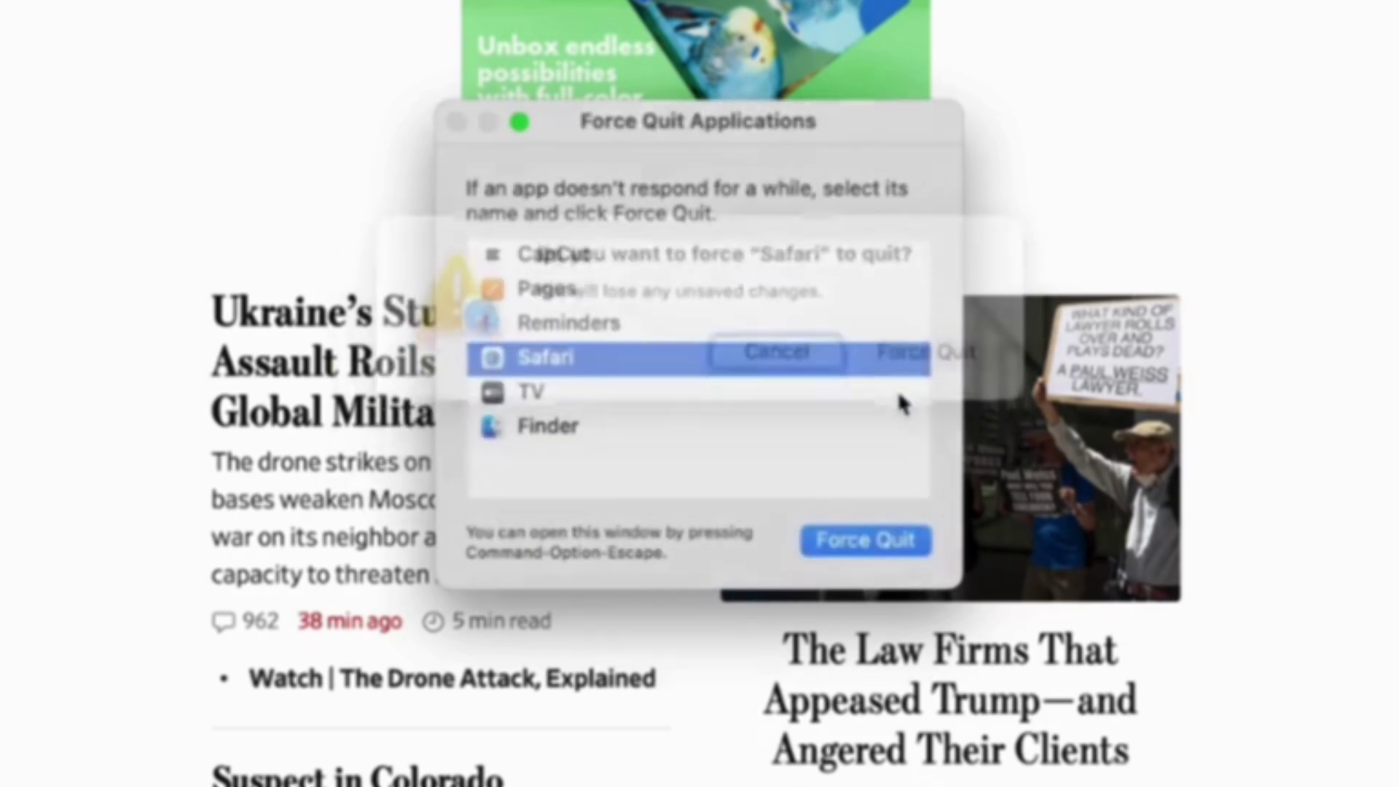